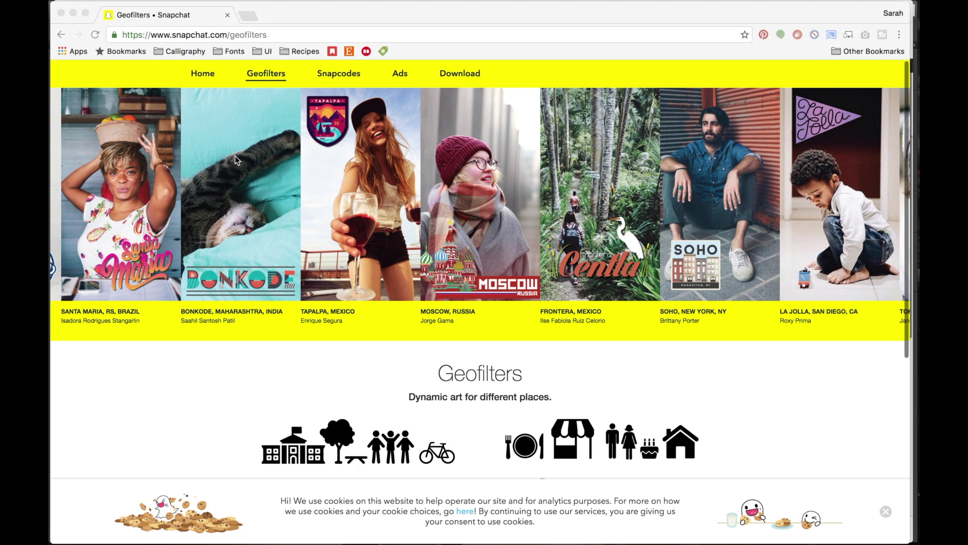
Go to the On-Demand Geofilters page and dismiss the cookie notice
click(286, 35)
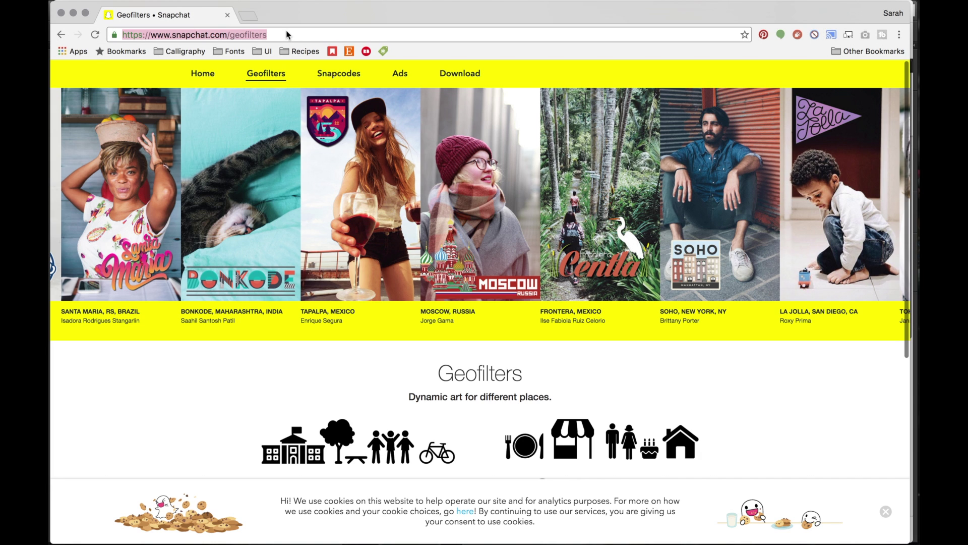
click(286, 34)
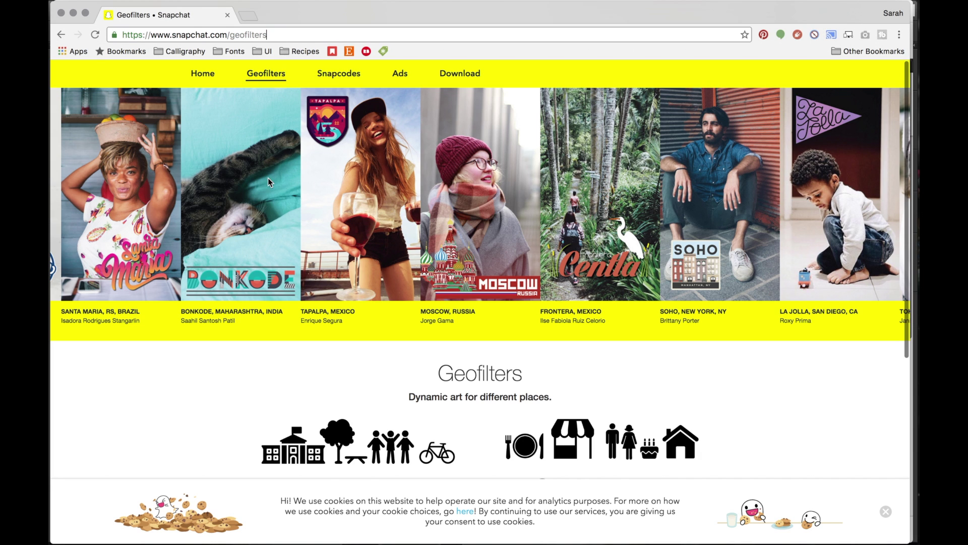
scroll(277, 258, down, 5)
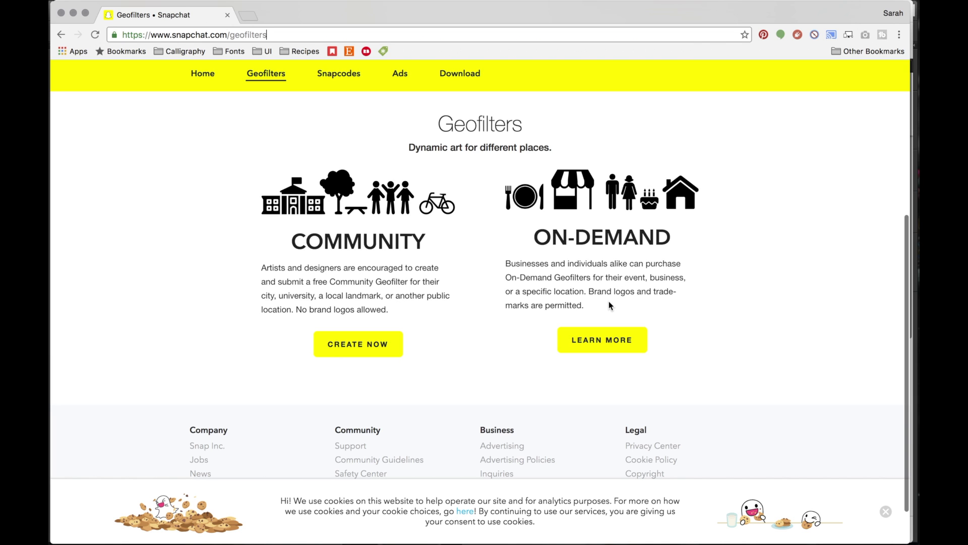
click(601, 339)
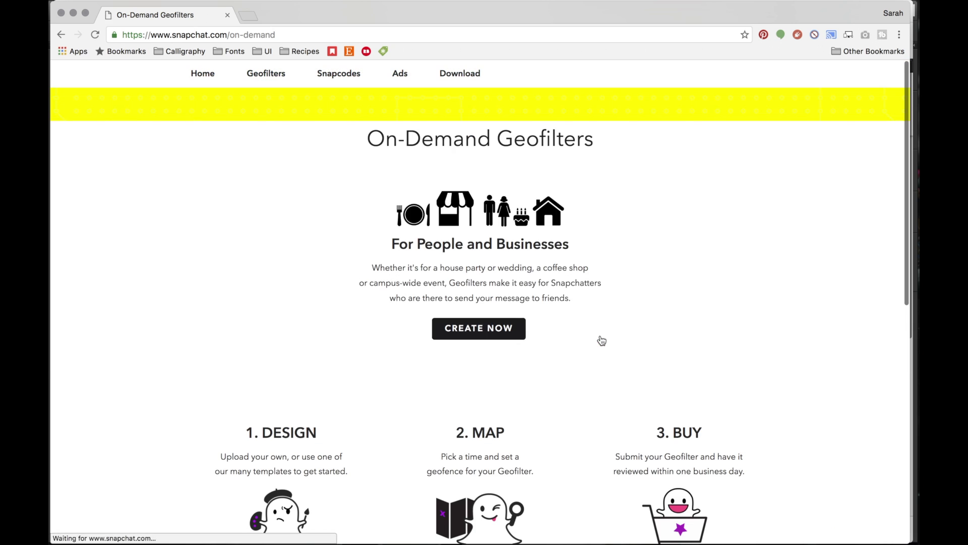
scroll(850, 449, down, 4)
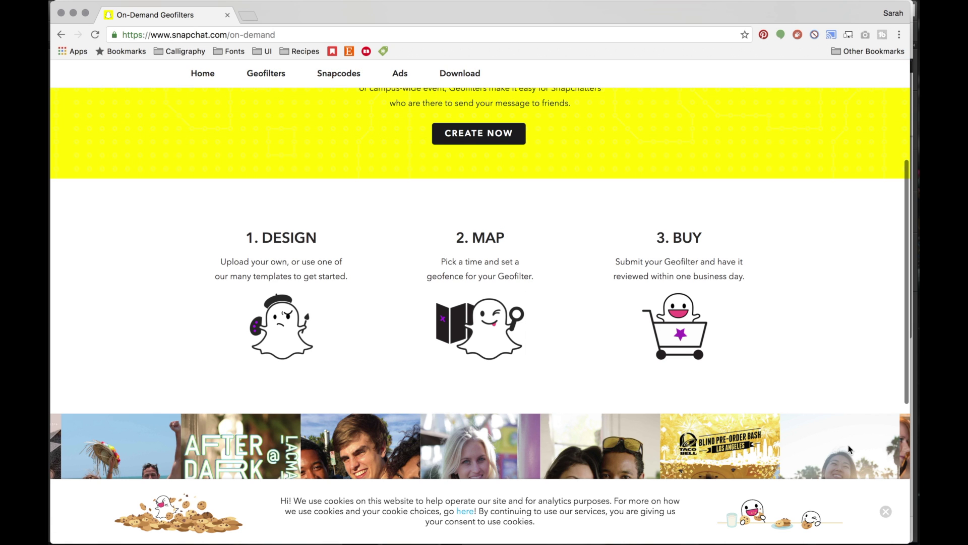
click(886, 511)
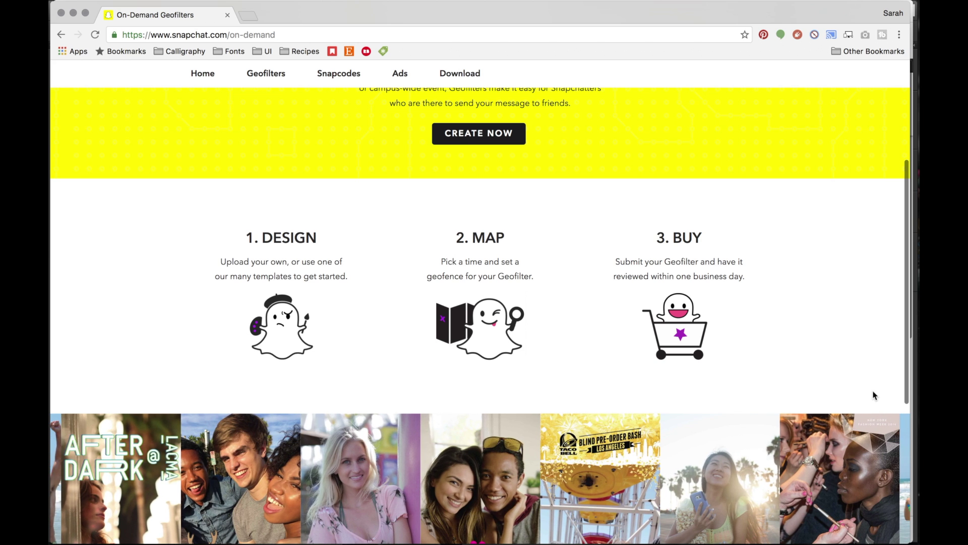
scroll(874, 395, up, 2)
Start creating an on-demand geofilter and log in with the account username and password
click(479, 217)
click(477, 222)
text(g0.ask-)
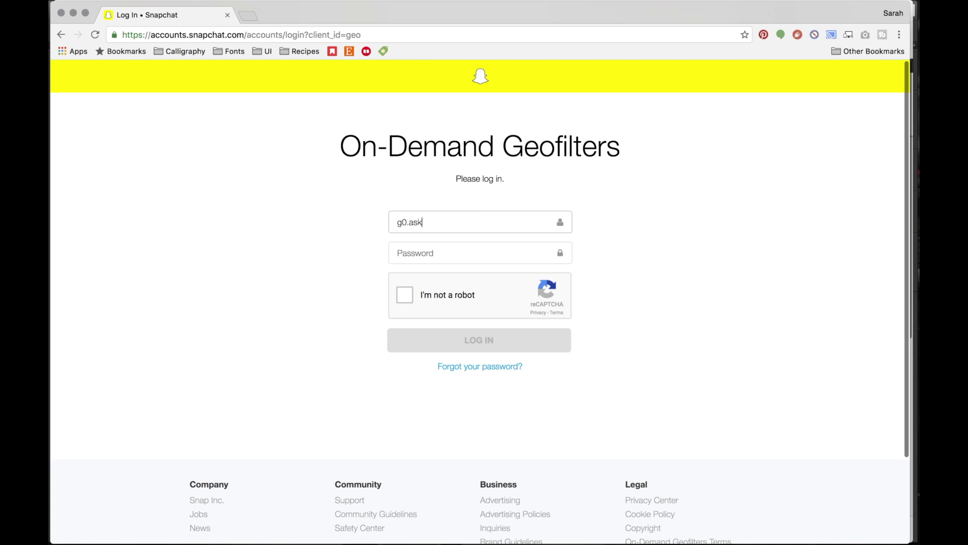
key(Tab)
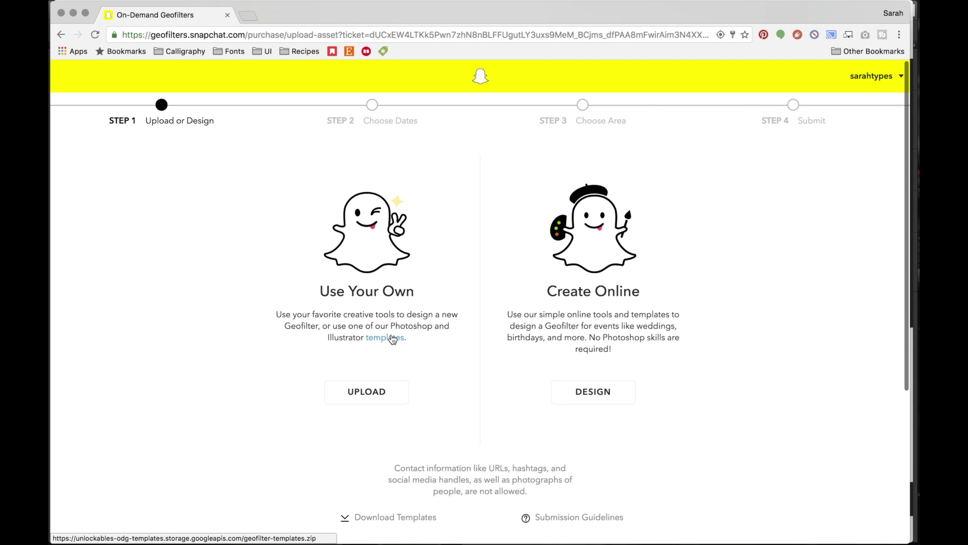
Download geofilter-templates.zip from the Upload or Design page and open it
scroll(392, 338, down, 2)
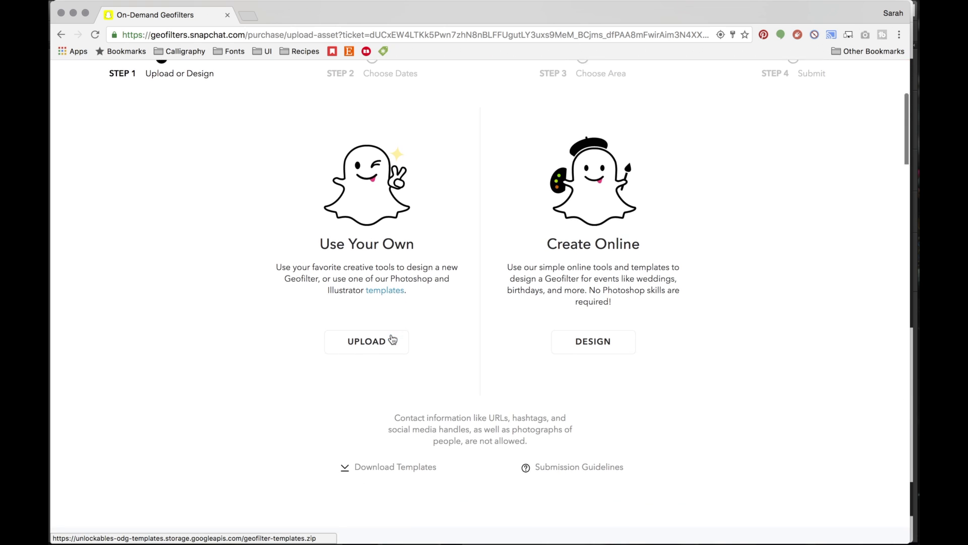
click(386, 461)
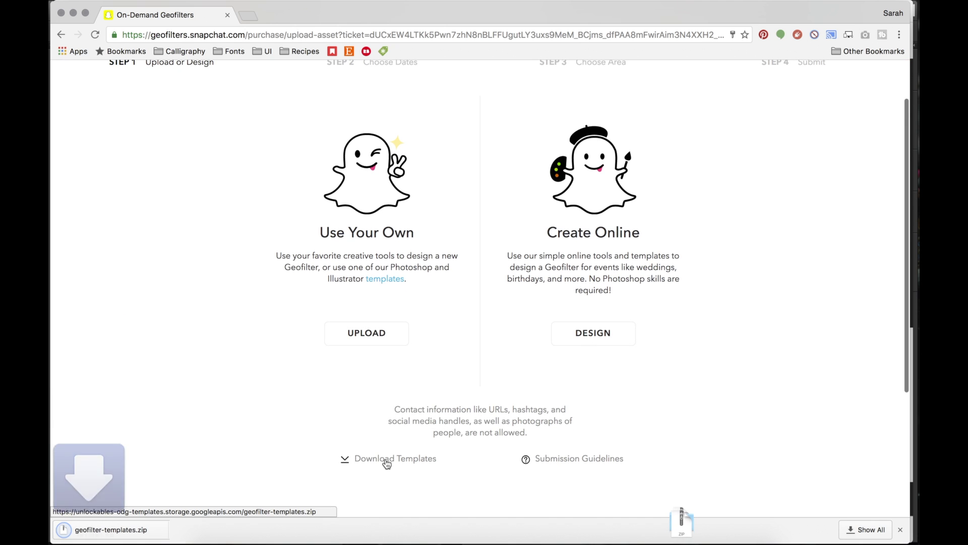
click(136, 529)
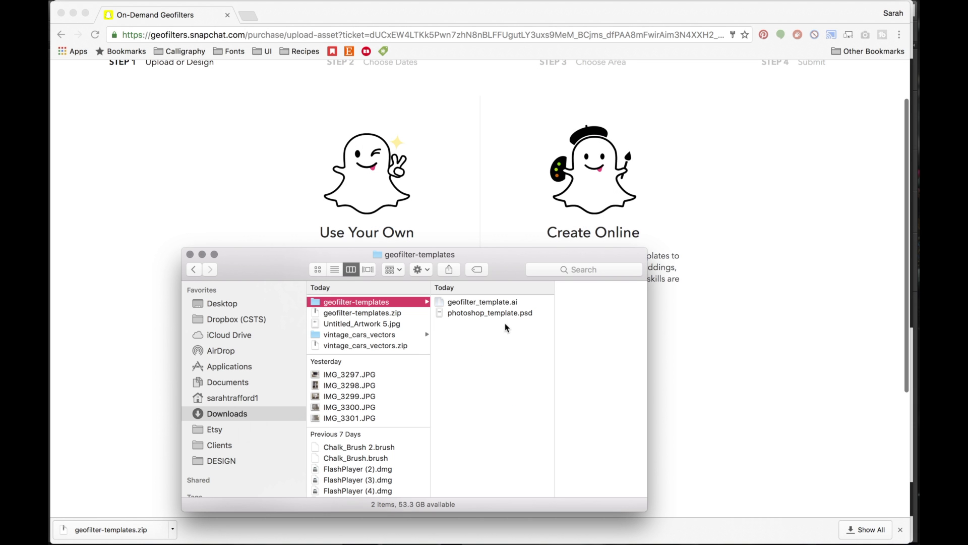
Open photoshop_template.psd and geofilter_template.ai from Finder, then start a new Canva design
double_click(512, 313)
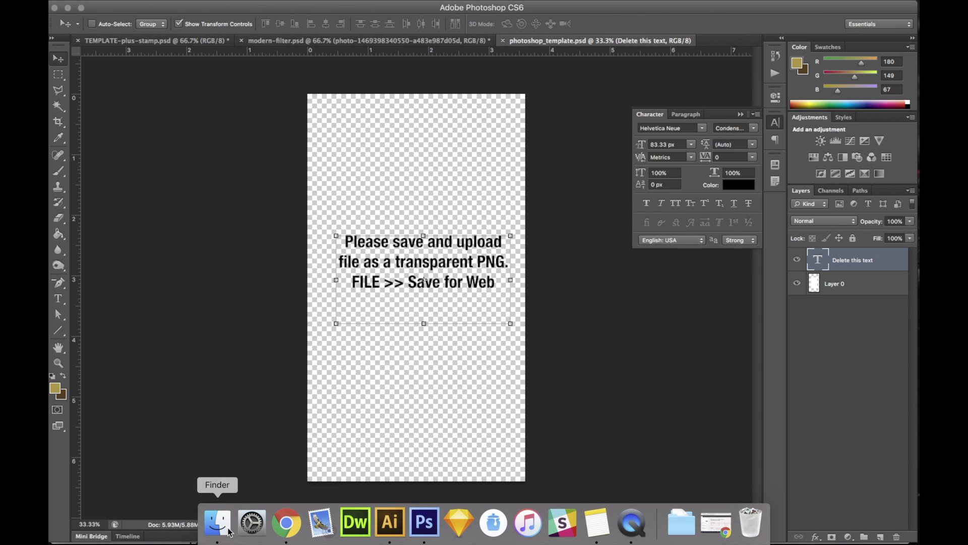
click(217, 523)
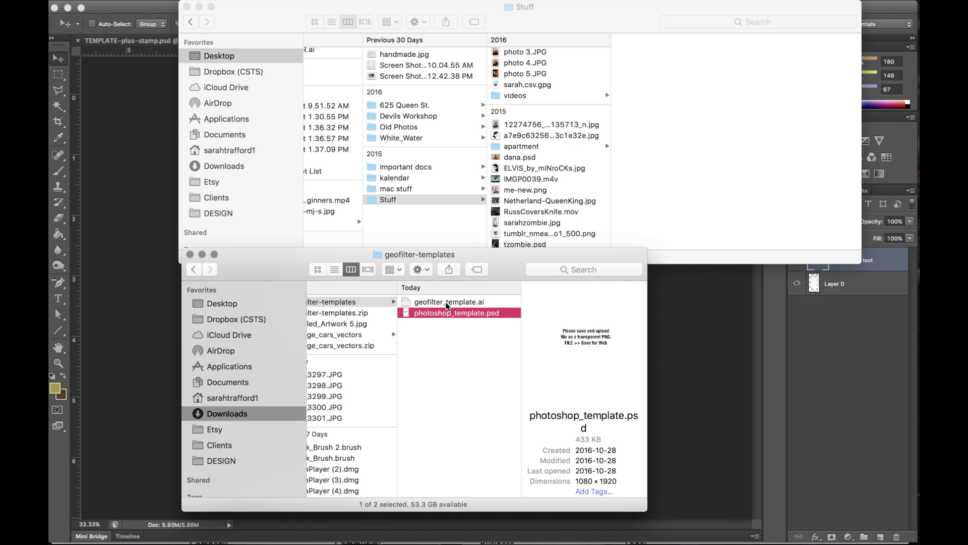
click(187, 7)
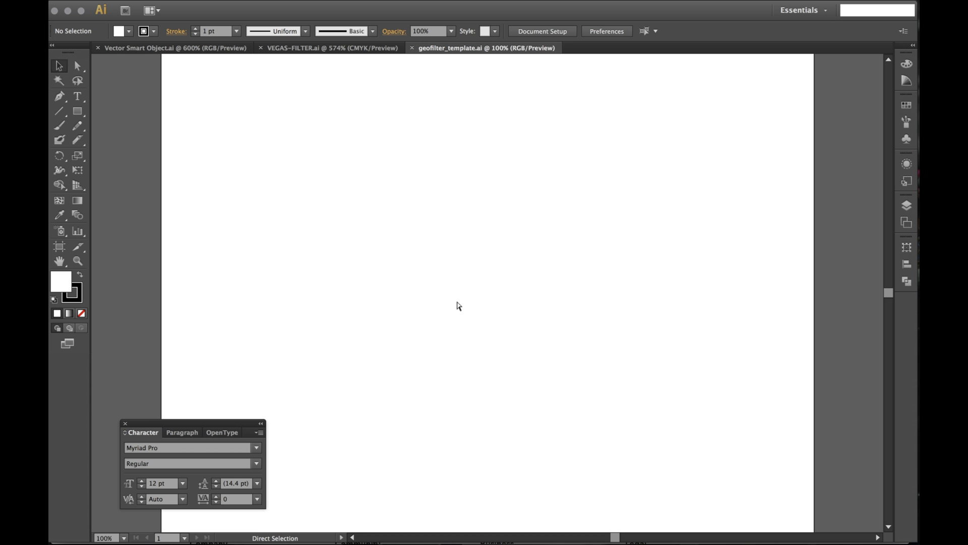
key(super+minus)
key(super+minus)
key(super+minus)
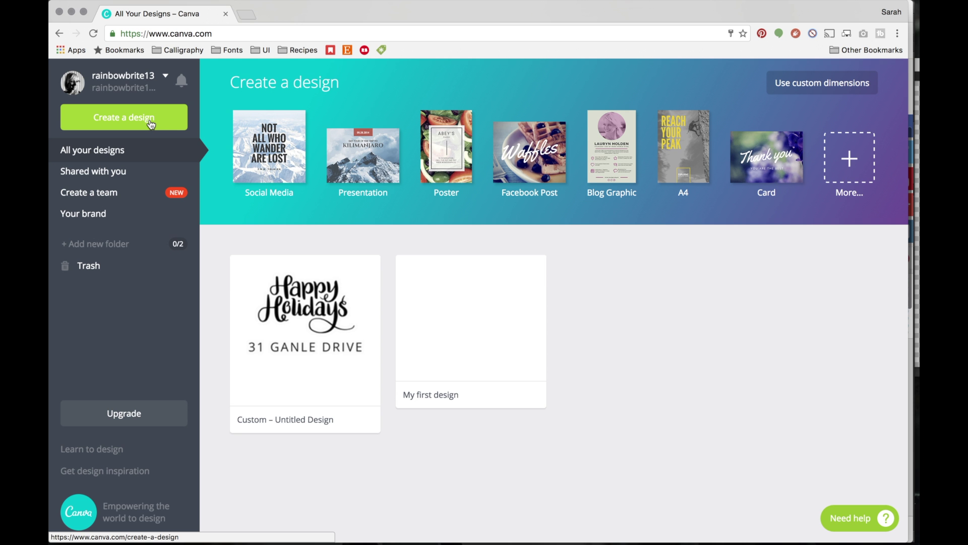
click(151, 123)
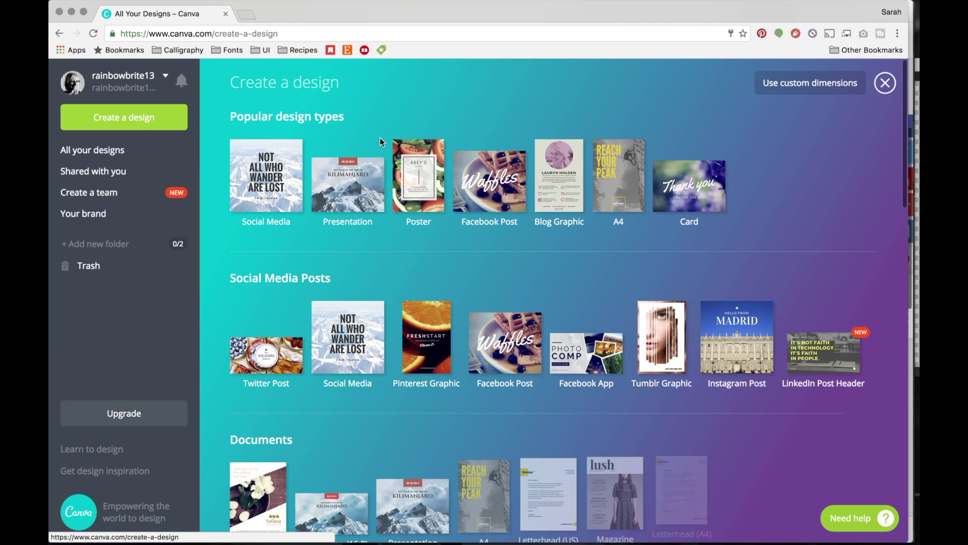
Create a blank Canva design with custom dimensions of 1080 × 1920 px
click(806, 85)
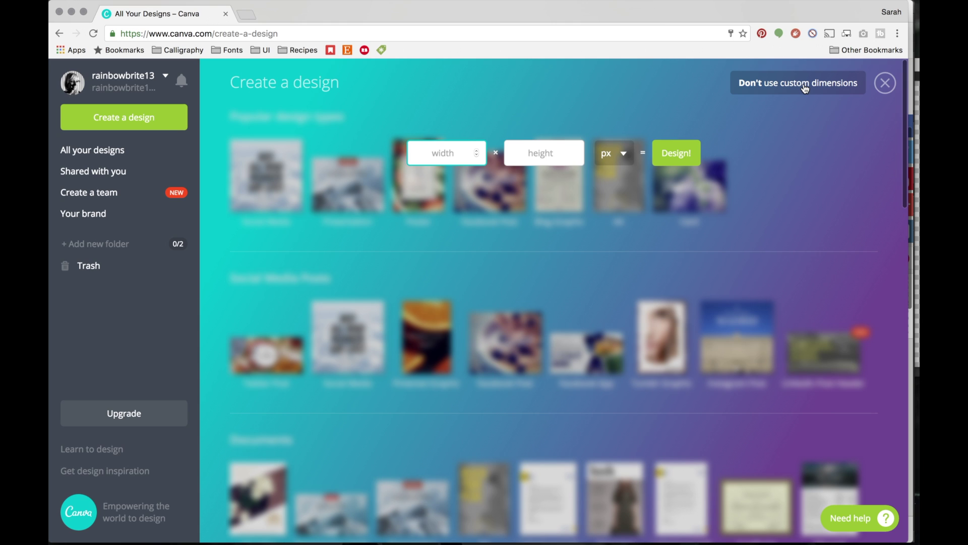
text(1080)
key(Tab)
text(1920)
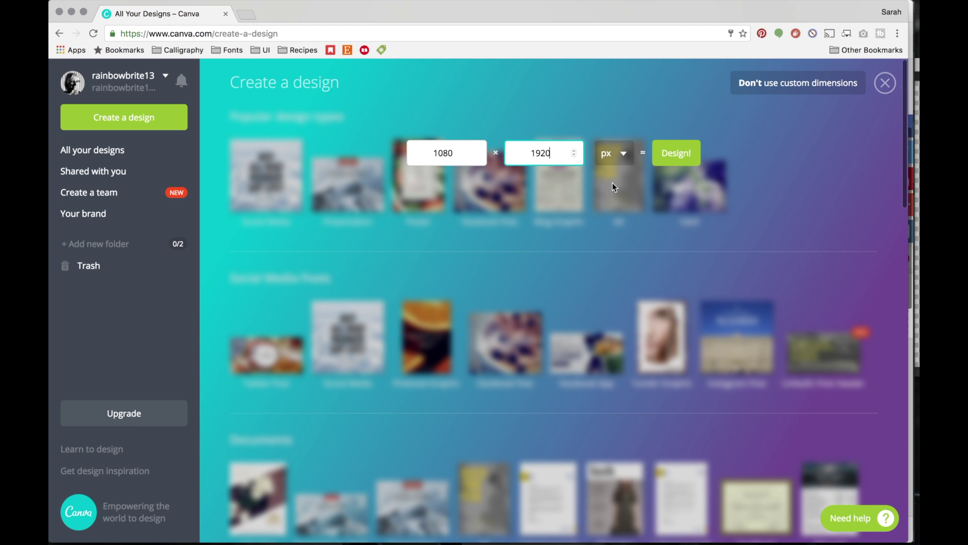
click(670, 162)
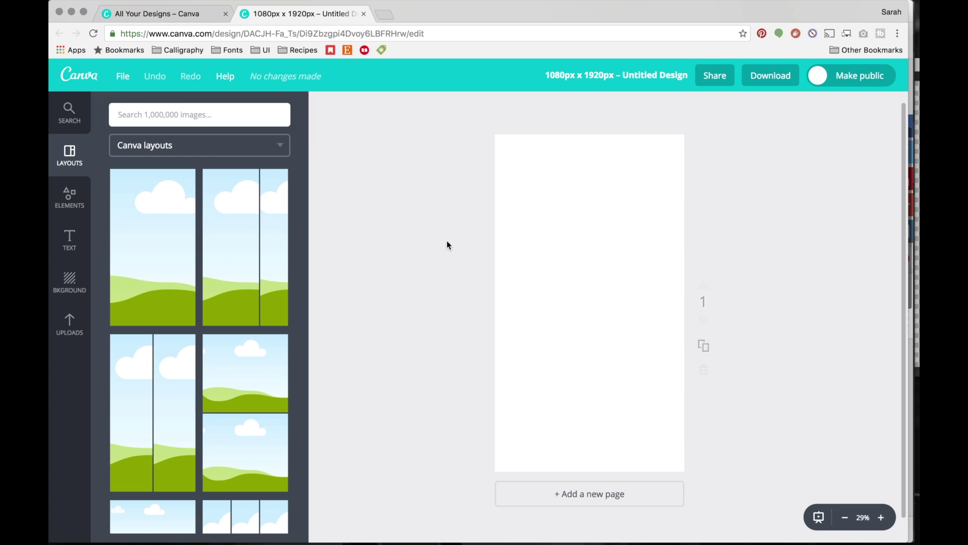
Add the uploaded pink Cadillac graphic to the page from Uploads
click(126, 182)
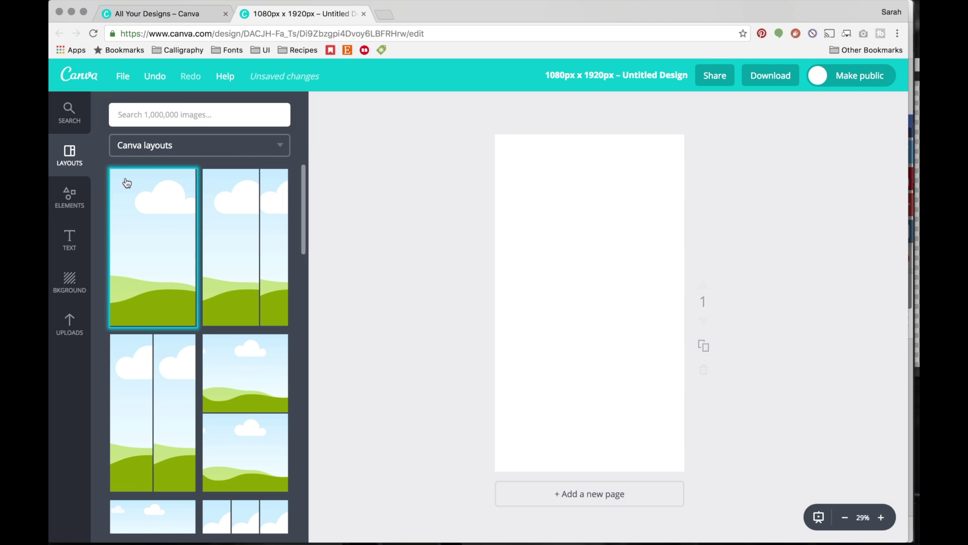
click(70, 329)
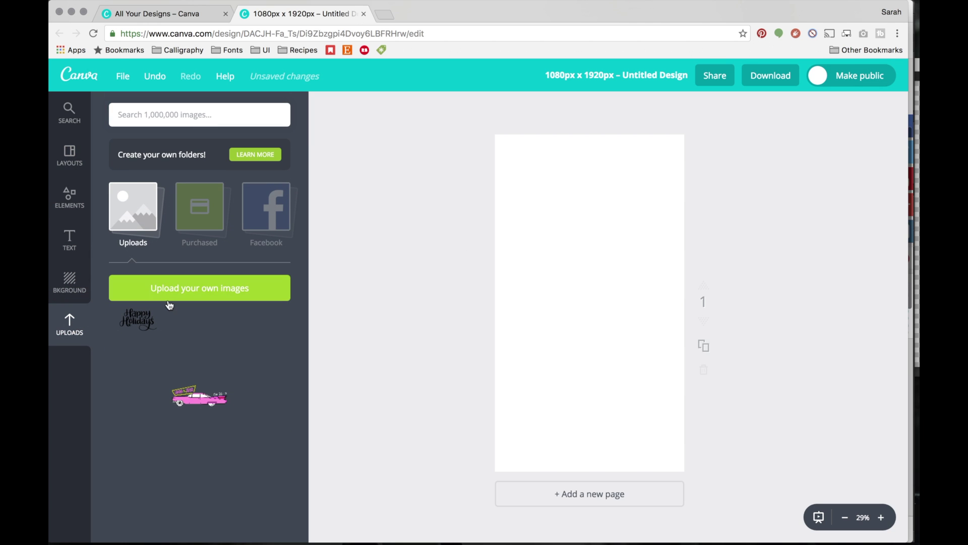
click(197, 394)
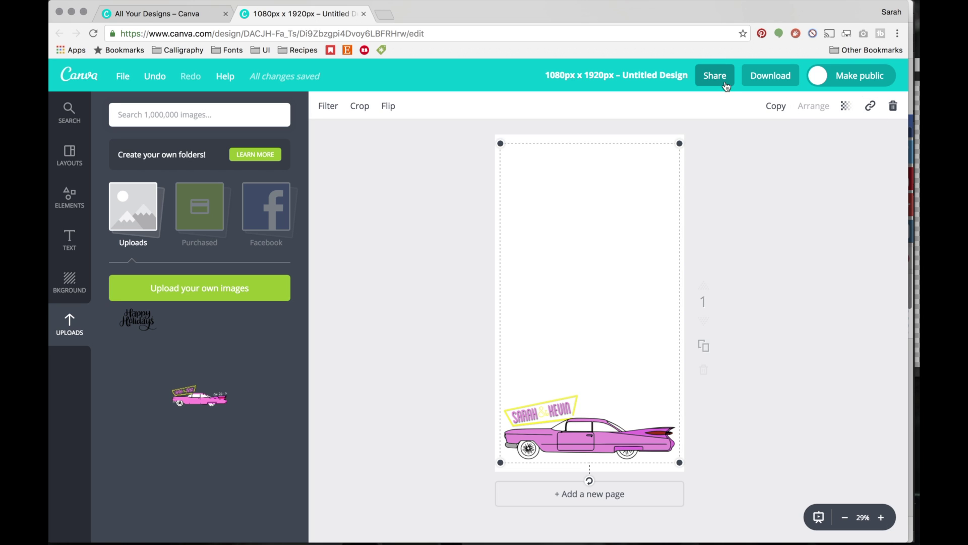
Download the design as a PNG, then delete the car from the page
click(766, 77)
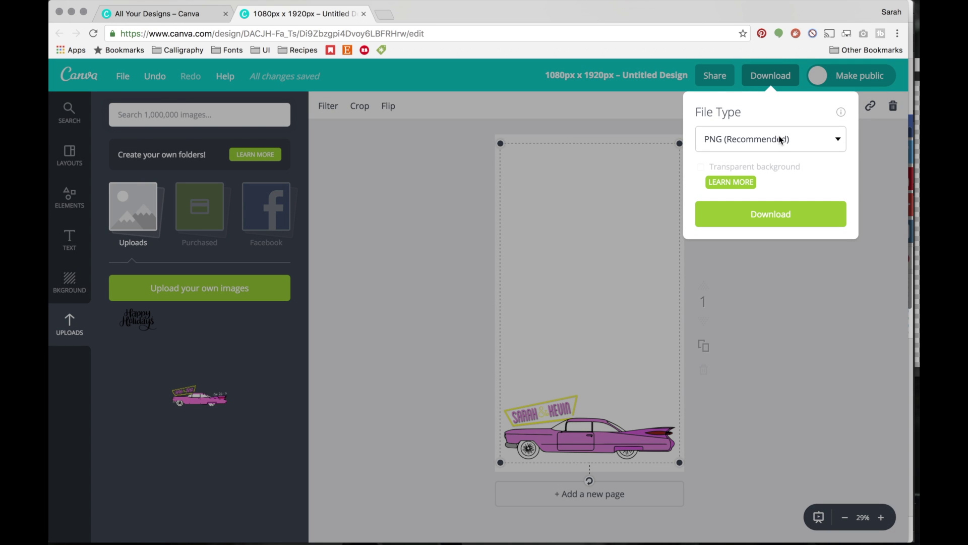
click(797, 212)
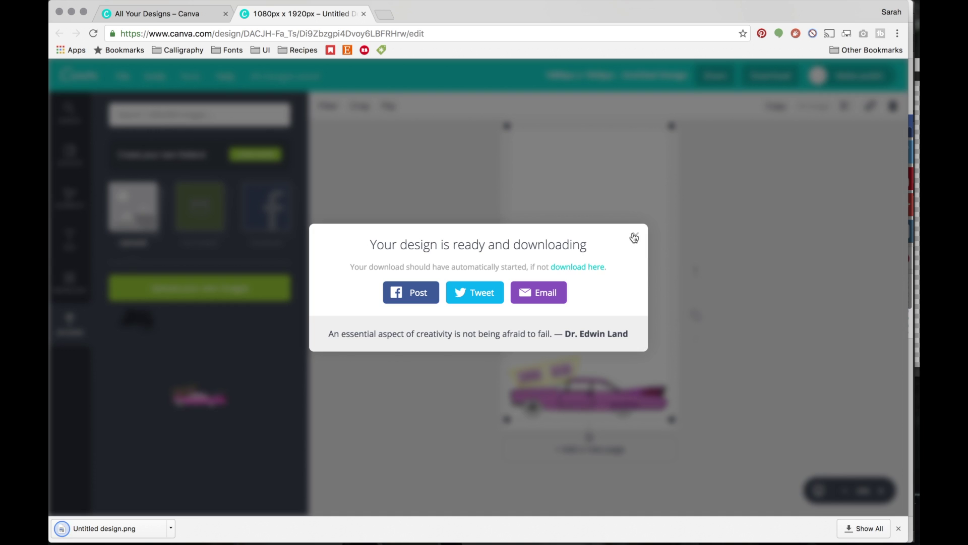
click(633, 237)
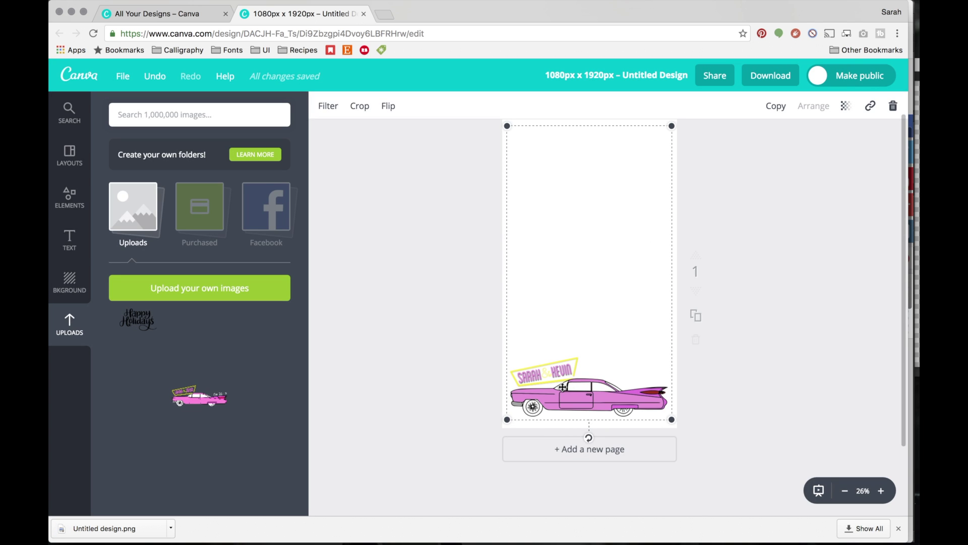
key(Delete)
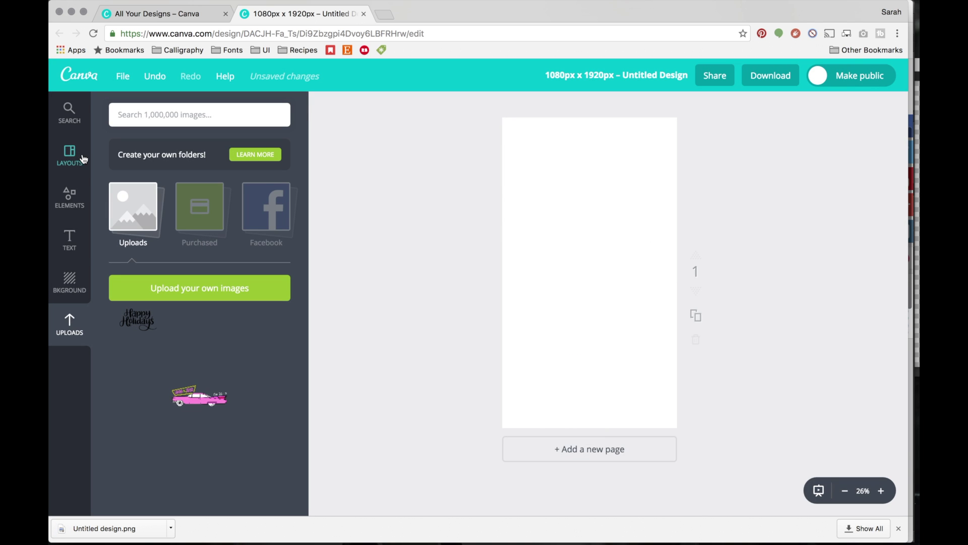
Browse the layout templates, then show the Elements categories instead
click(76, 153)
scroll(147, 302, down, 5)
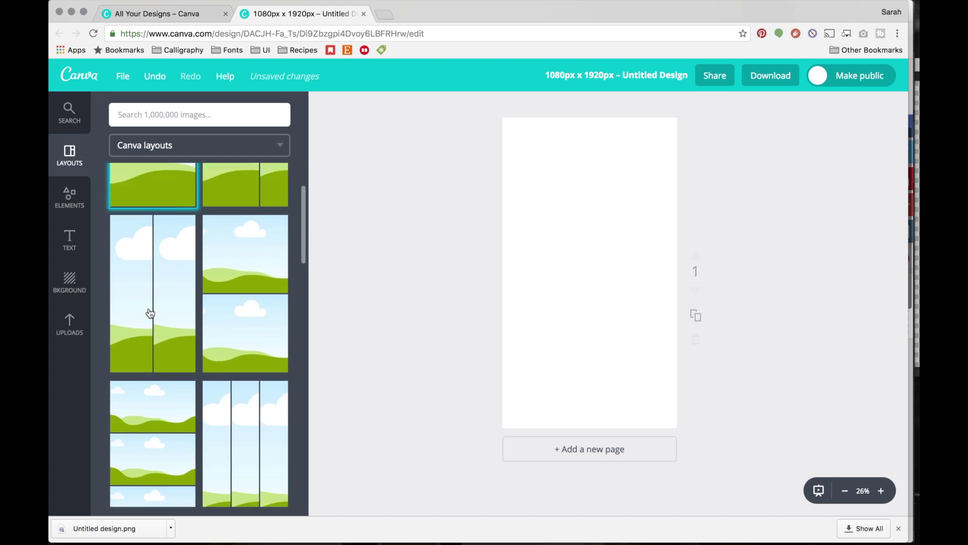
scroll(150, 313, down, 10)
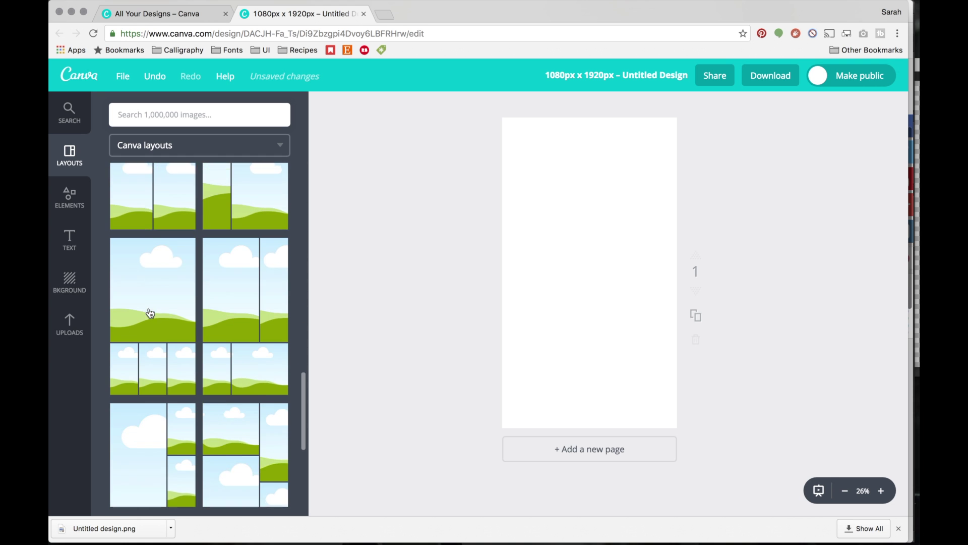
scroll(150, 313, down, 10)
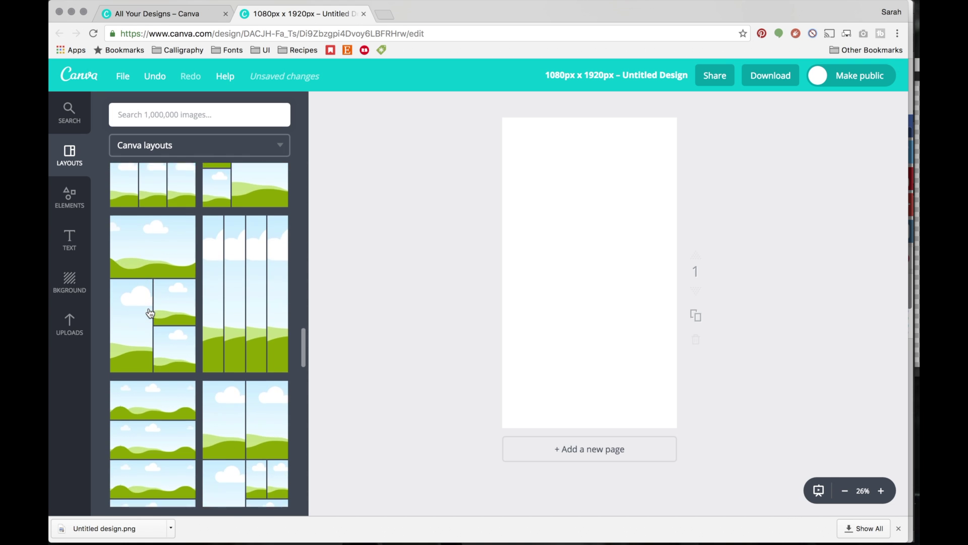
scroll(150, 312, down, 10)
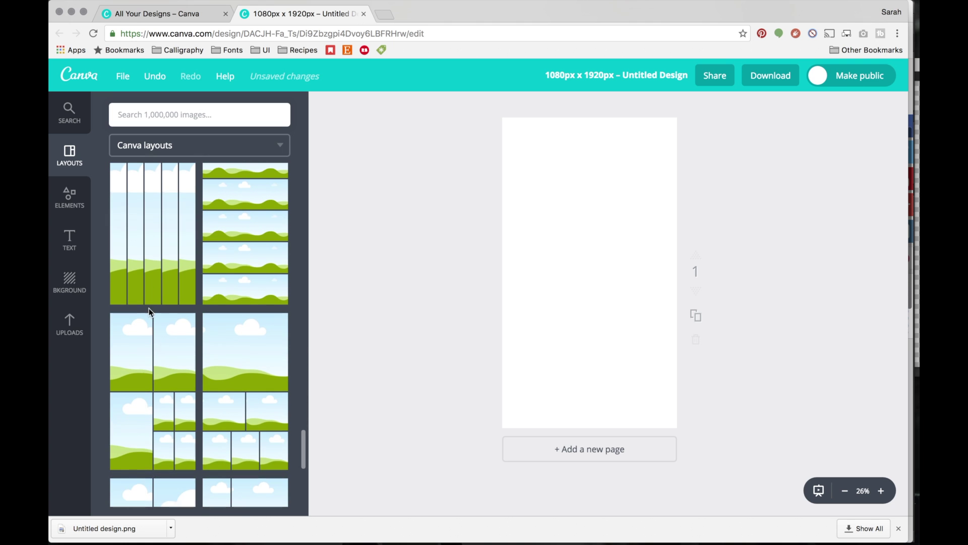
click(69, 197)
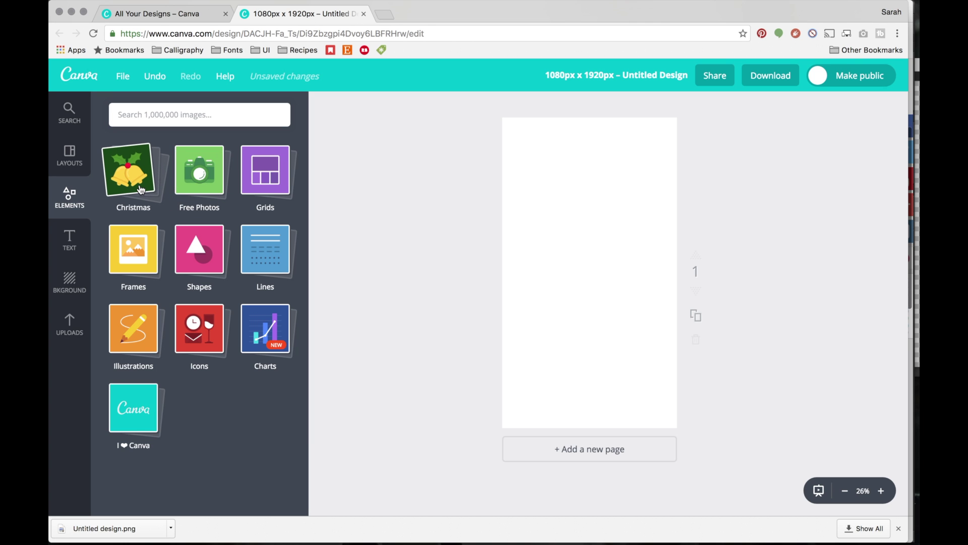
Add the watermelon icon from Elements > Icons and shrink it into the bottom-left corner
click(204, 337)
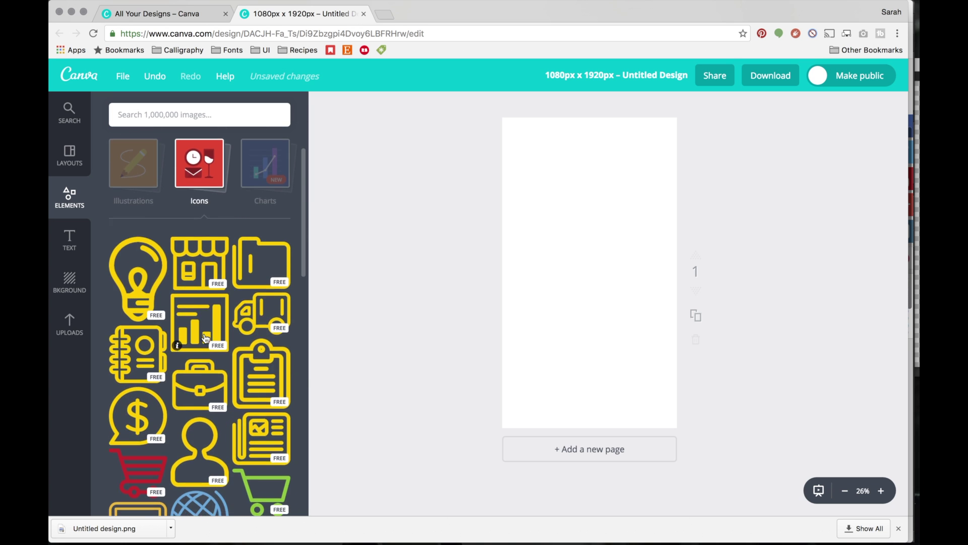
scroll(204, 337, down, 15)
scroll(204, 337, down, 10)
scroll(205, 336, down, 10)
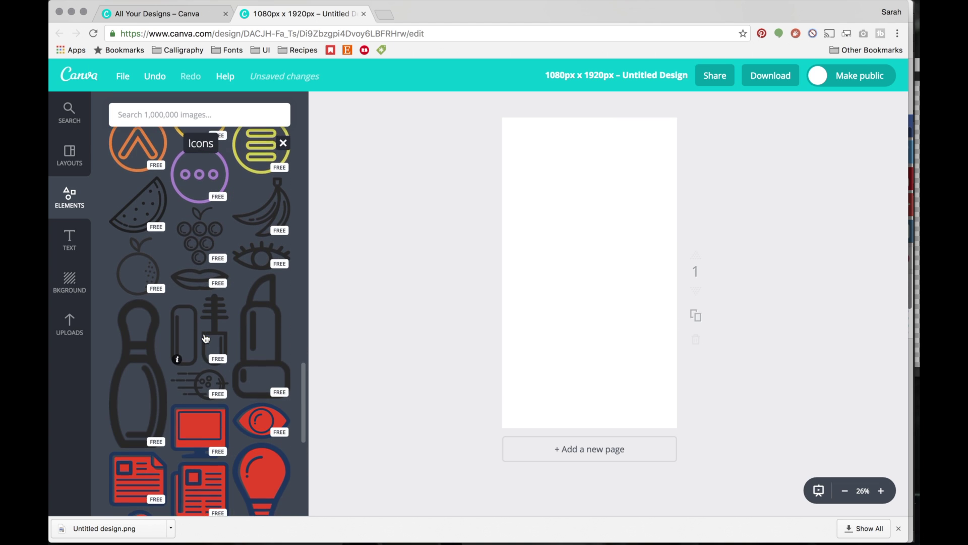
scroll(205, 338, down, 2)
scroll(205, 338, up, 2)
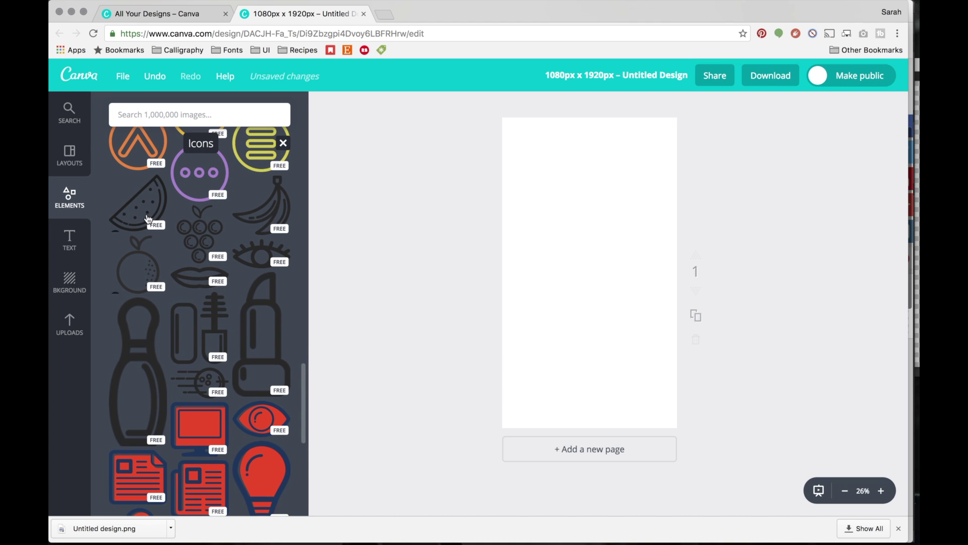
click(148, 220)
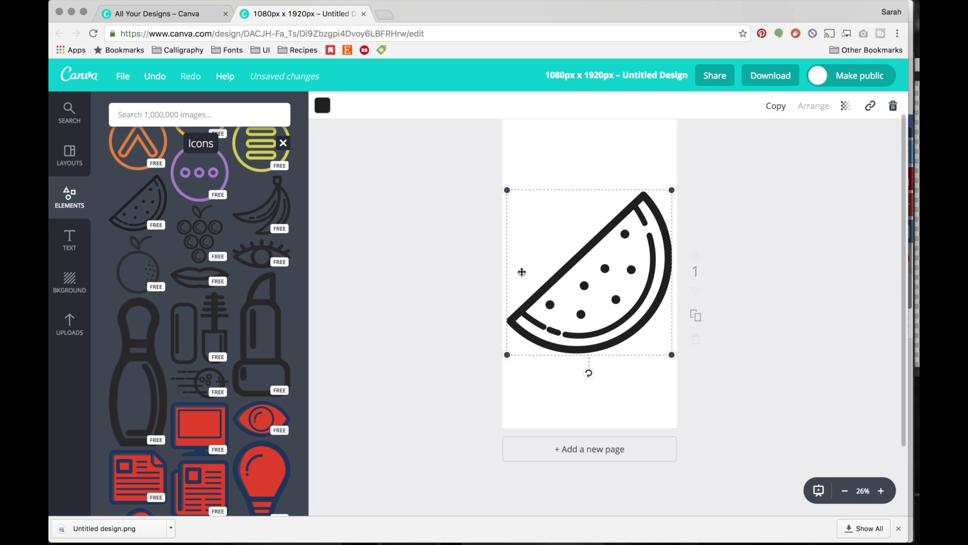
drag(671, 190, 545, 390)
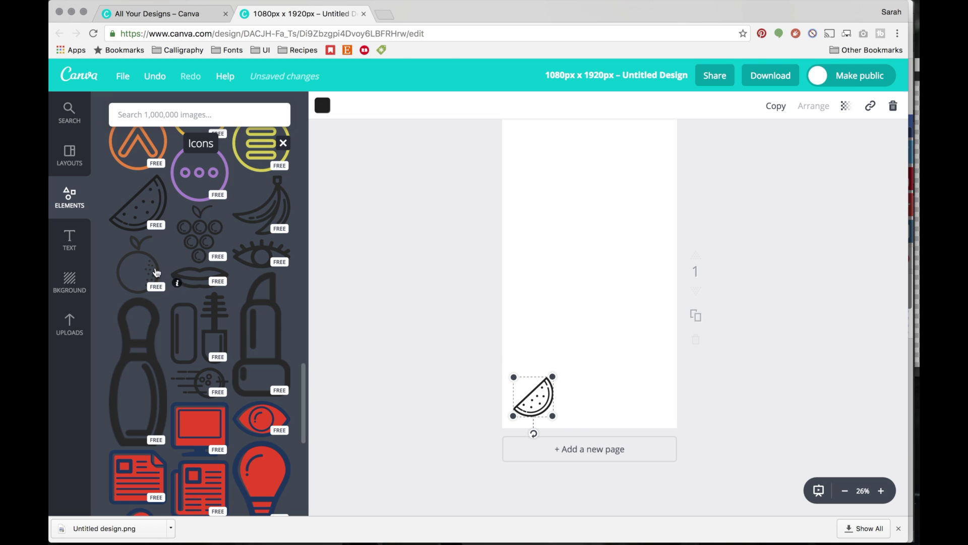
click(70, 240)
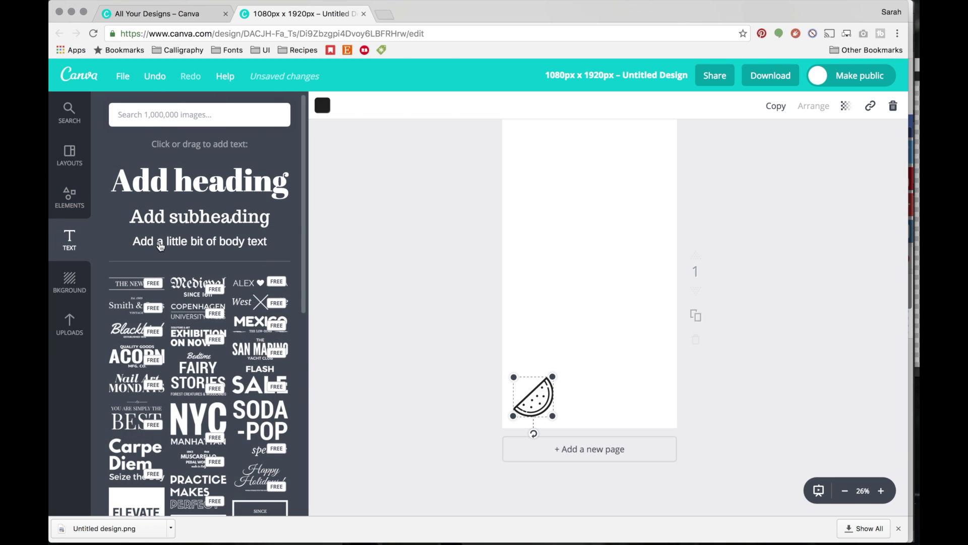
Add the Blackbird script text template and shrink it beside the watermelon
scroll(192, 263, down, 2)
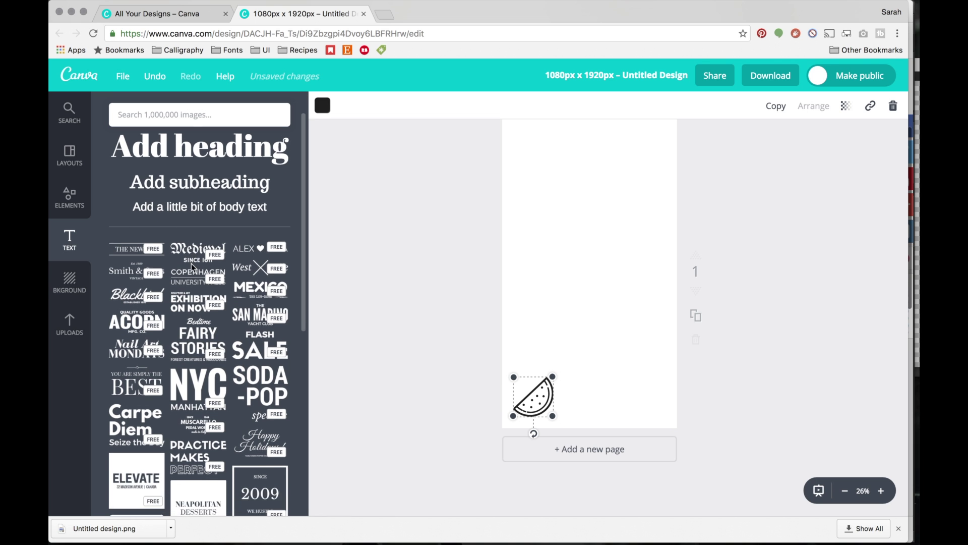
scroll(191, 263, down, 1)
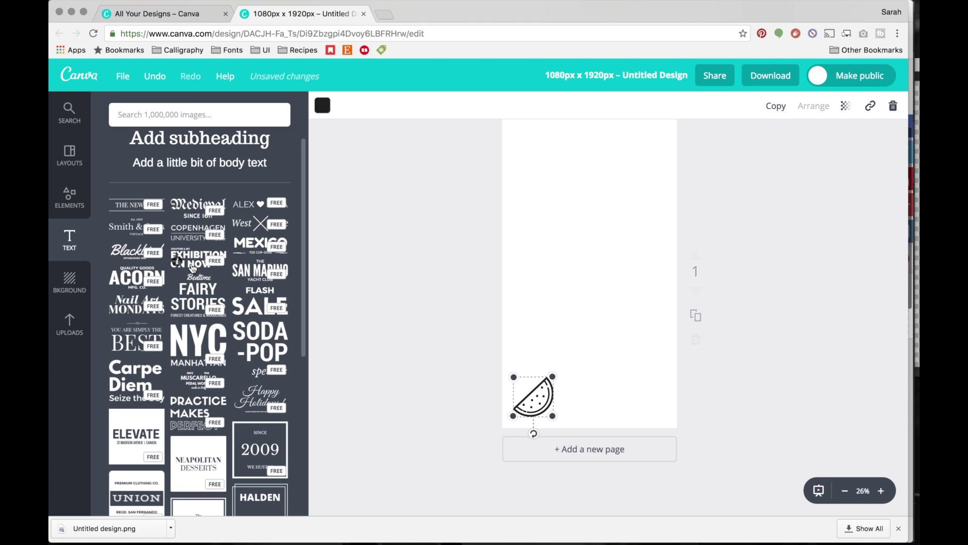
click(129, 250)
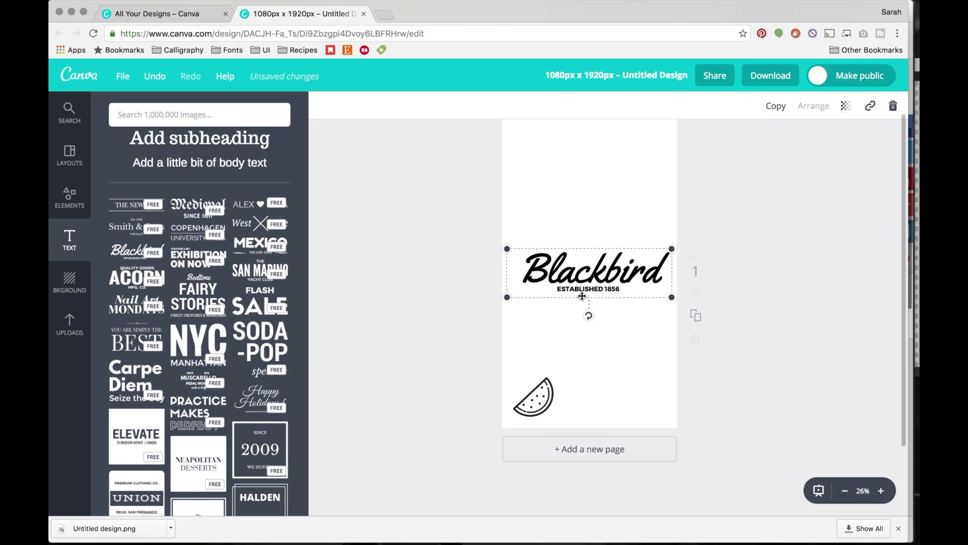
drag(519, 292, 614, 397)
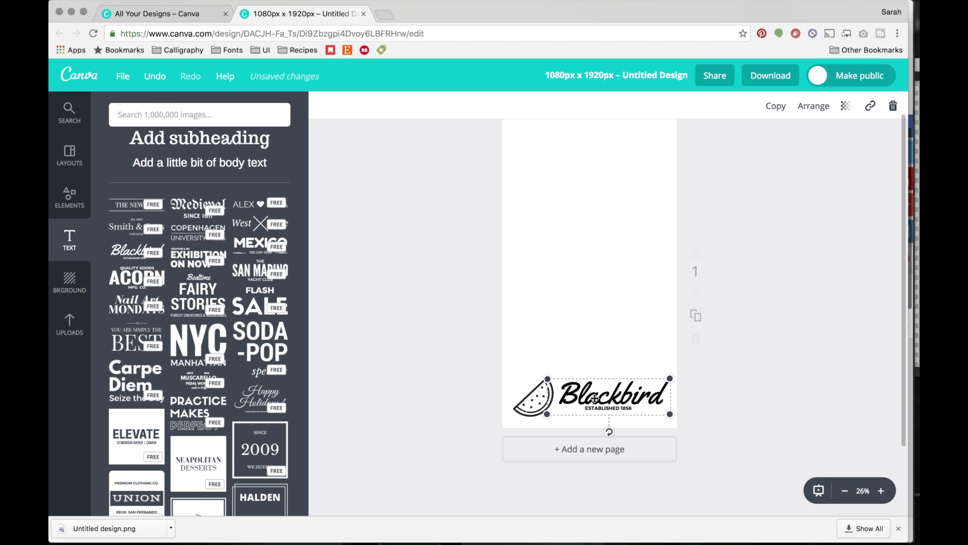
Retype the Blackbird heading as Joe's BBQ
click(595, 397)
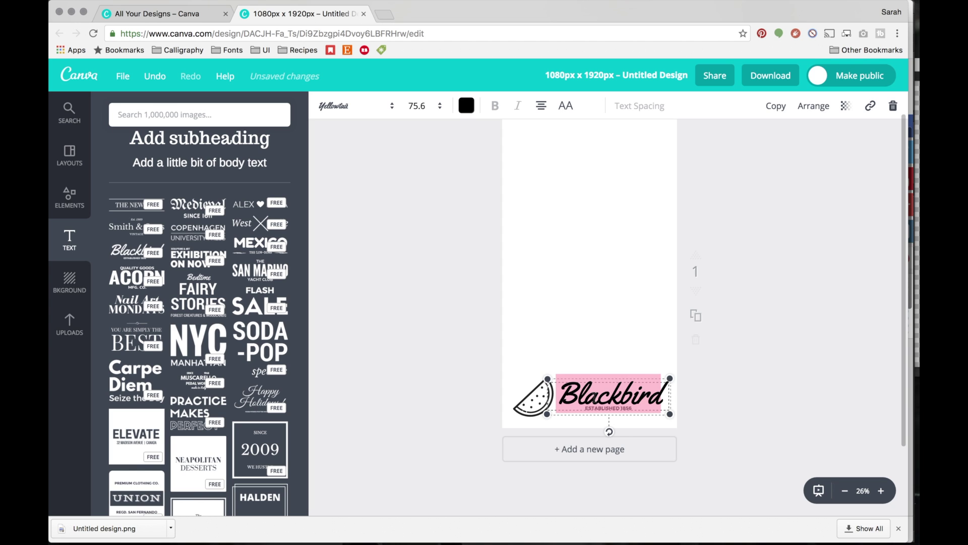
click(595, 398)
drag(556, 388, 659, 386)
text('s)
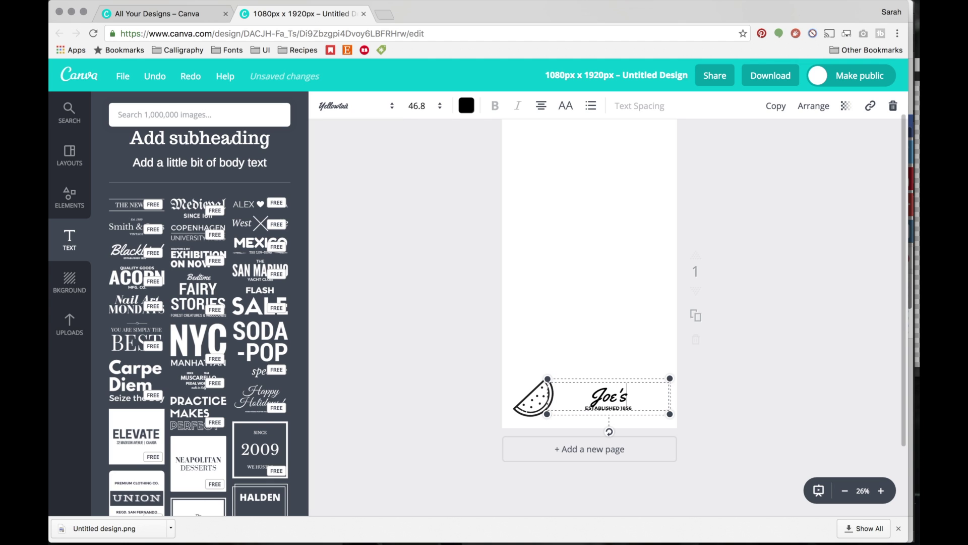
text( BBQ)
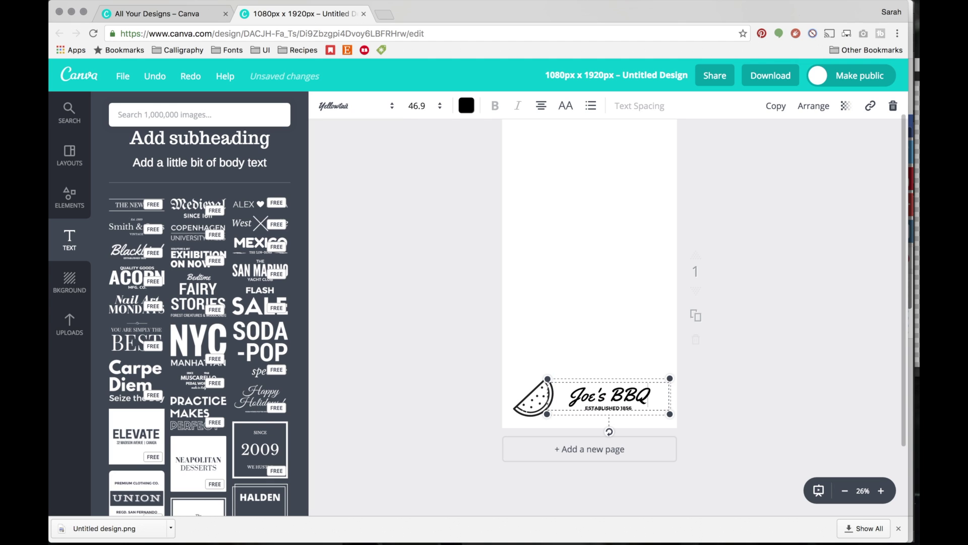
key(shift+Left)
key(shift+Left)
key(shift+Left)
click(479, 481)
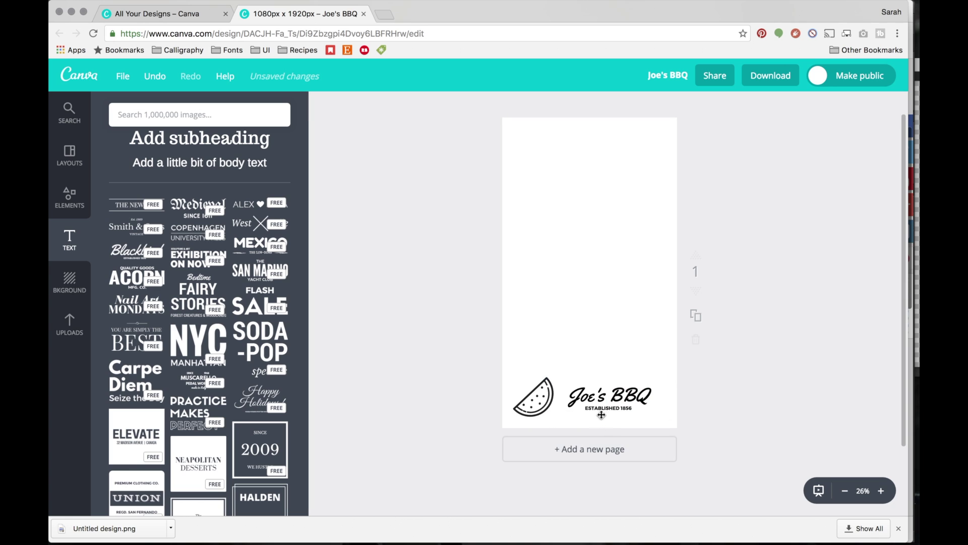
Delete the ESTABLISHED 1856 subtitle line from the logo text
click(602, 409)
double_click(603, 408)
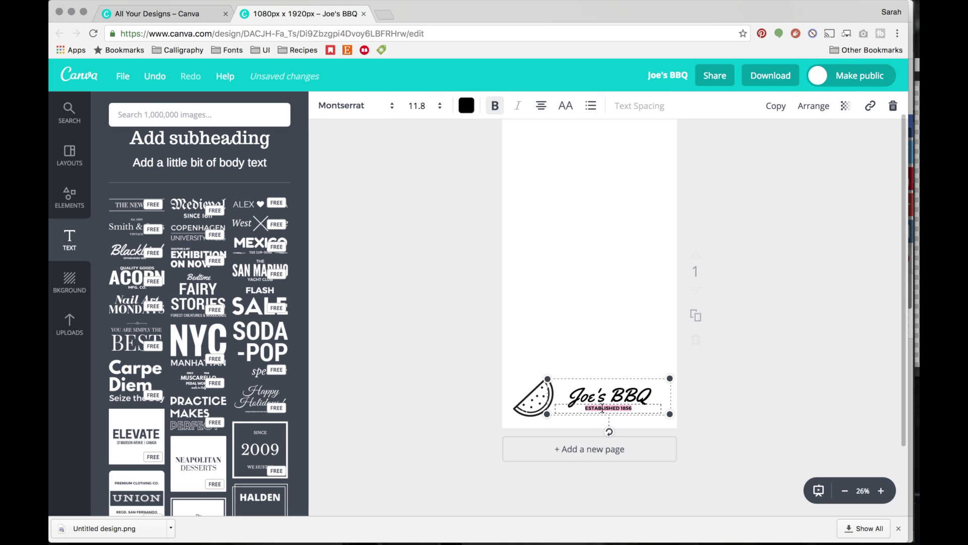
key(BackSpace)
click(802, 447)
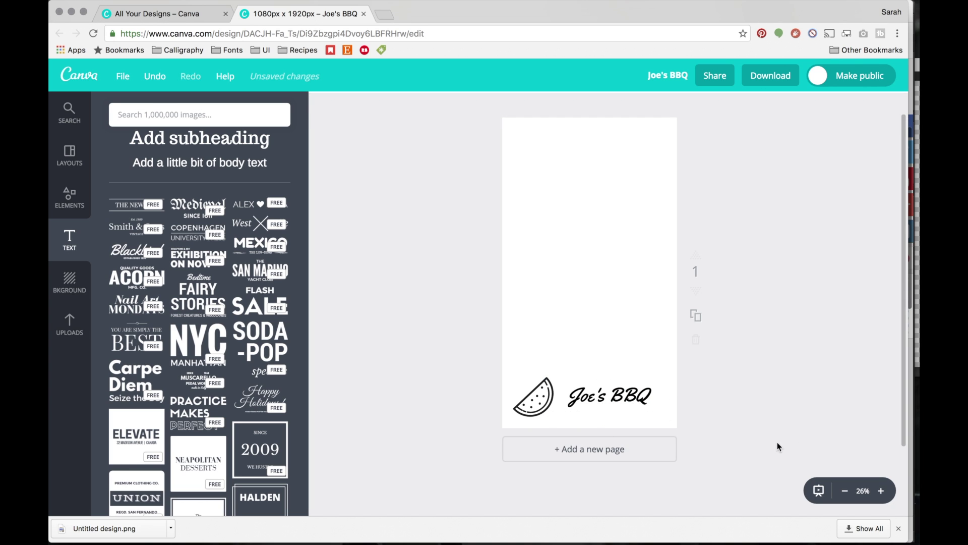
double_click(641, 397)
Colour the Joe's BBQ text and the watermelon icon white
click(467, 106)
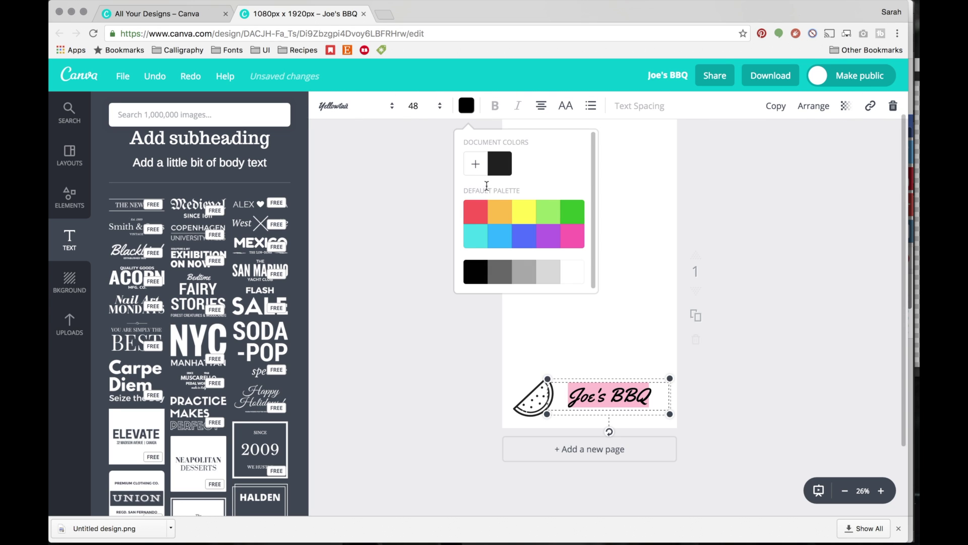
click(573, 272)
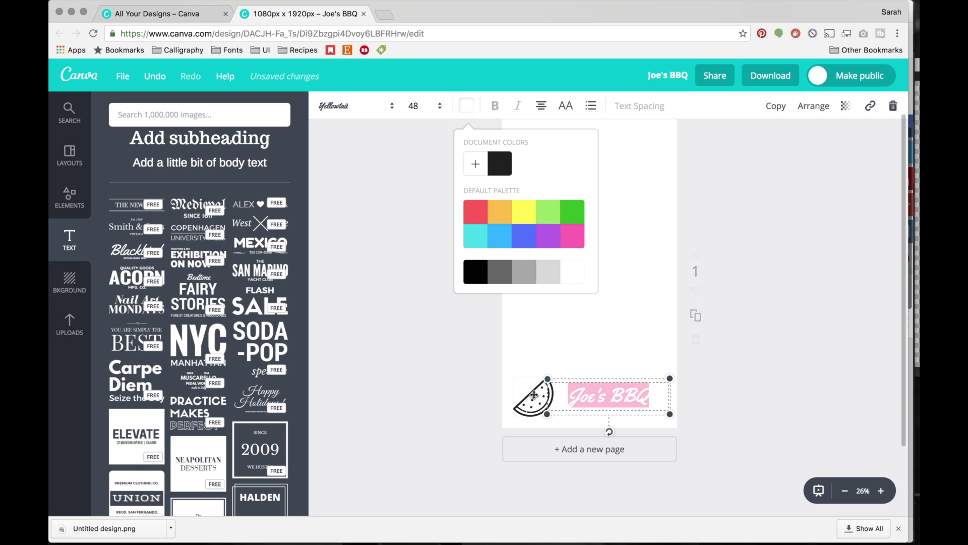
click(534, 394)
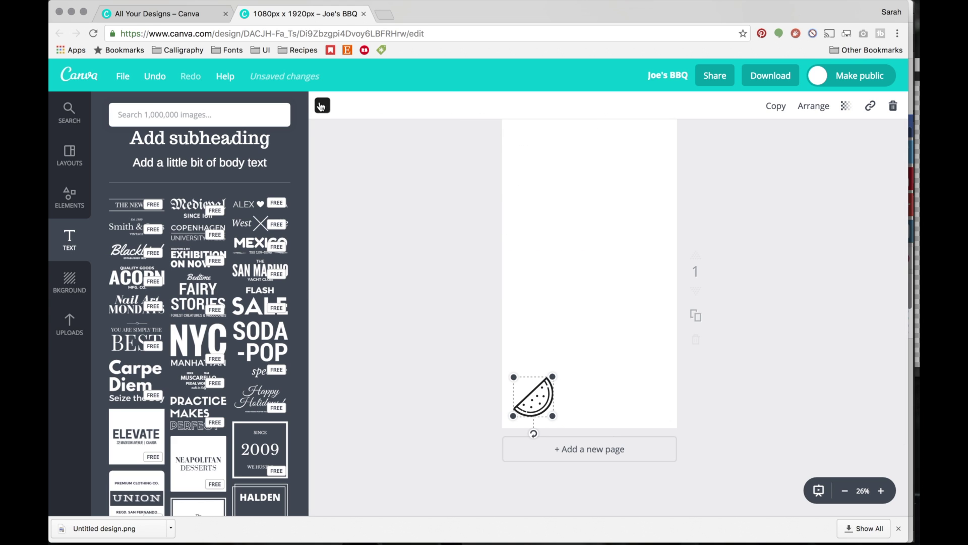
click(322, 106)
click(427, 273)
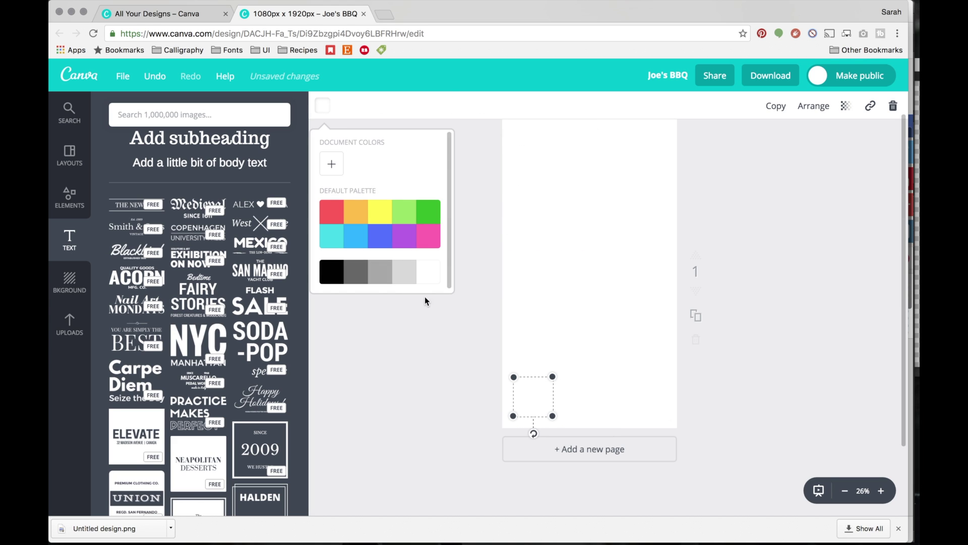
click(418, 361)
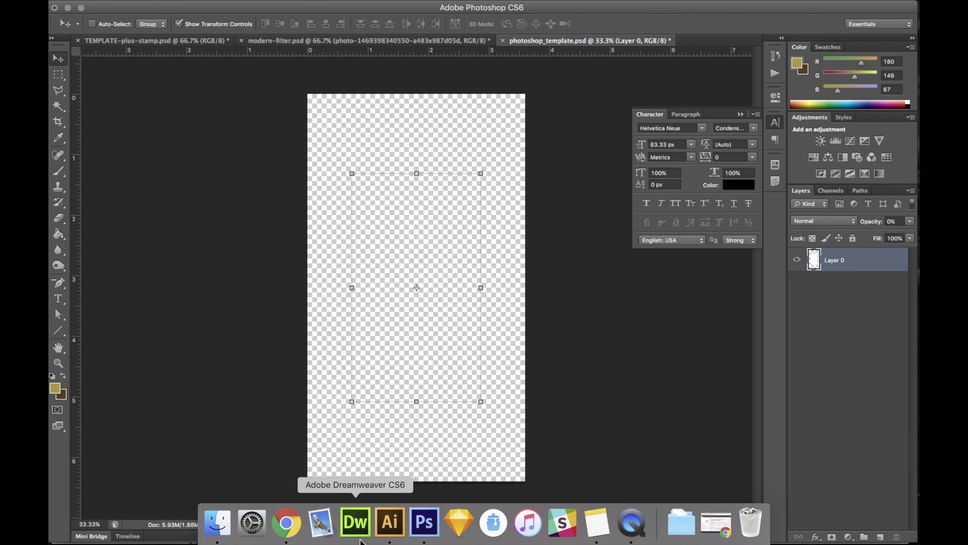
Open the Freepik website in a new browser tab
click(286, 524)
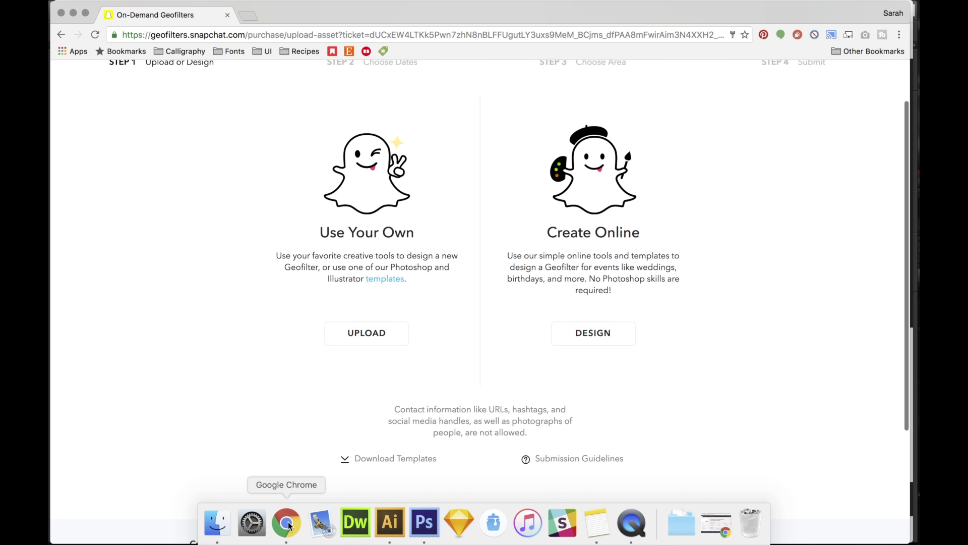
click(250, 16)
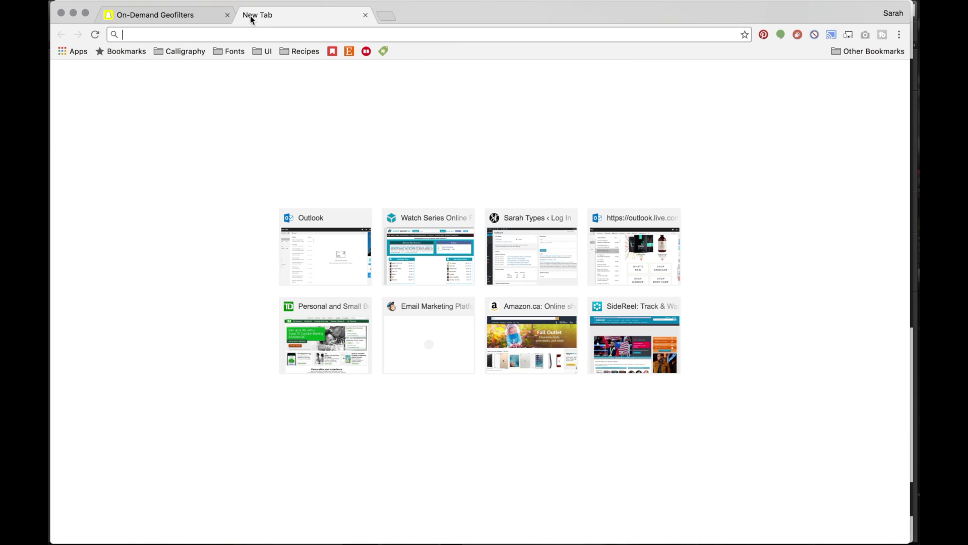
text(freepik.com)
key(Return)
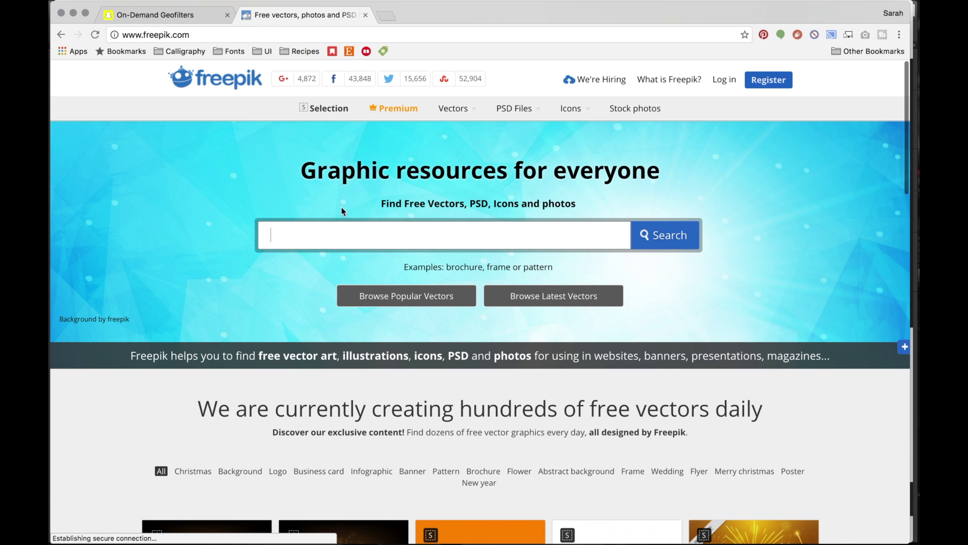
Search Freepik for 'just married' and scroll through the wedding graphics results
text(just married)
key(Return)
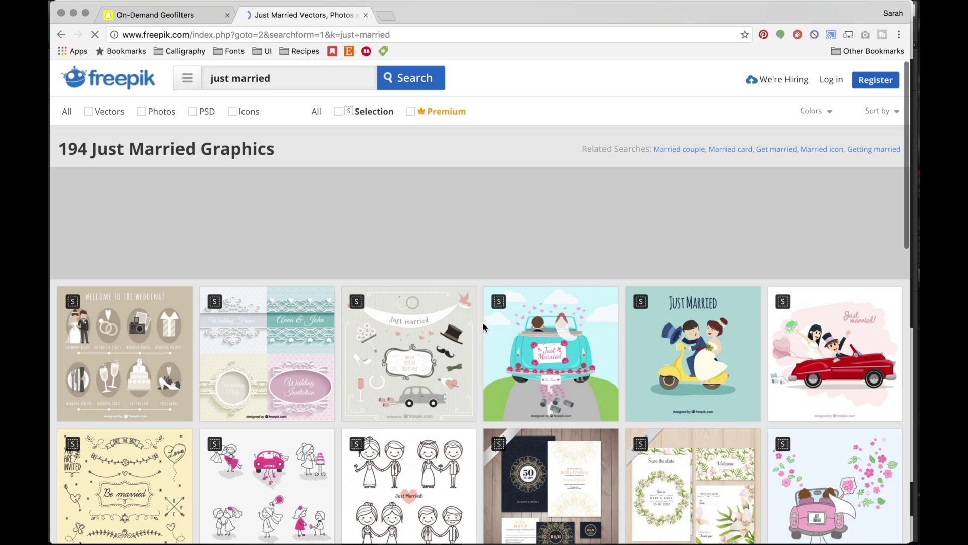
scroll(483, 326, down, 3)
scroll(483, 327, down, 3)
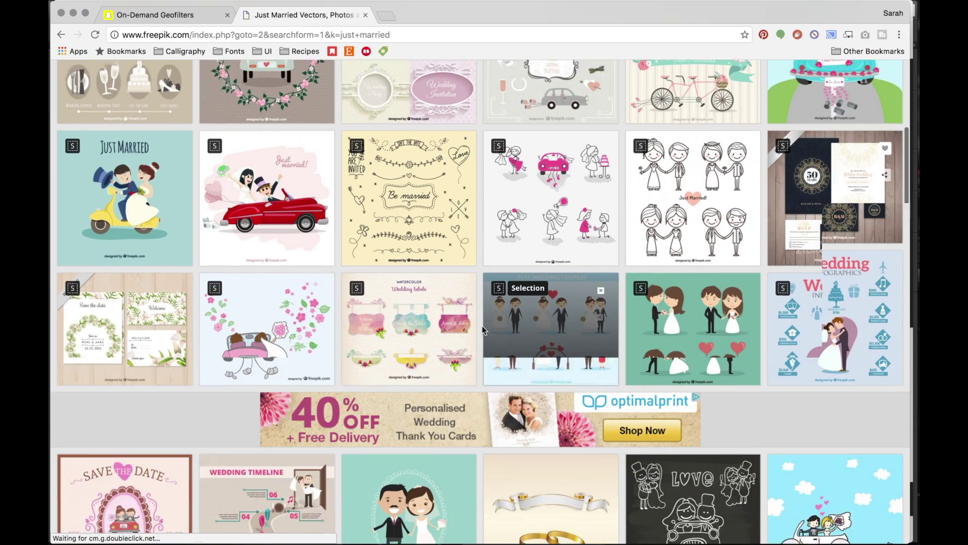
scroll(482, 330, down, 6)
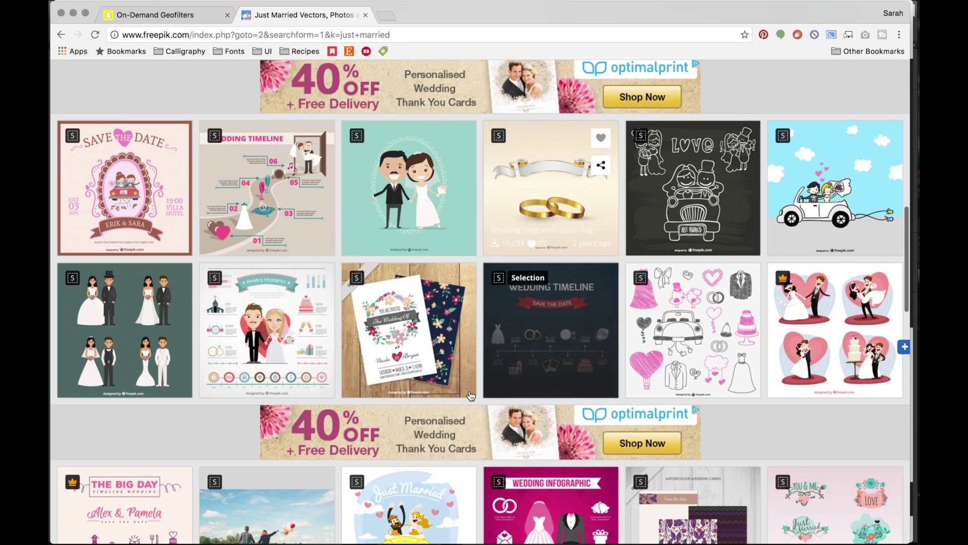
mouse_move(398, 540)
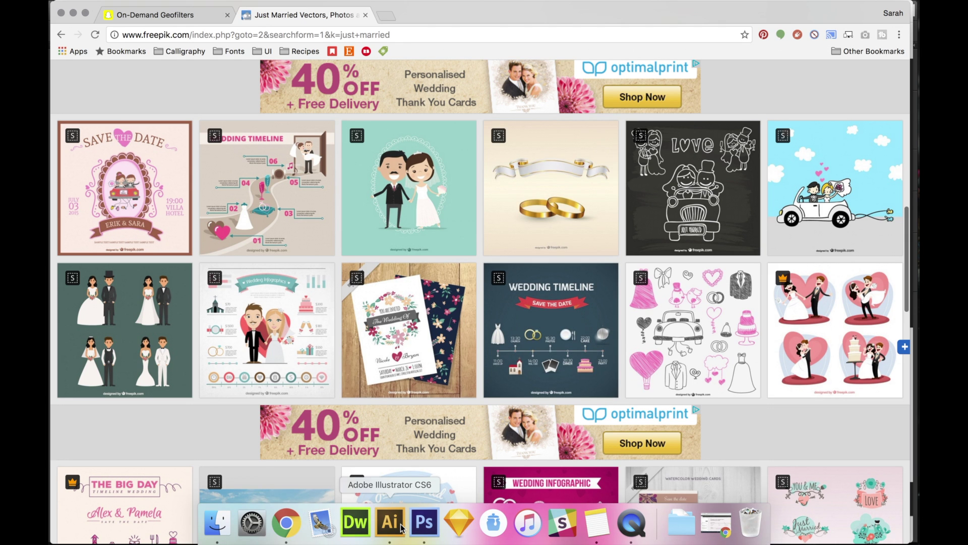
click(390, 522)
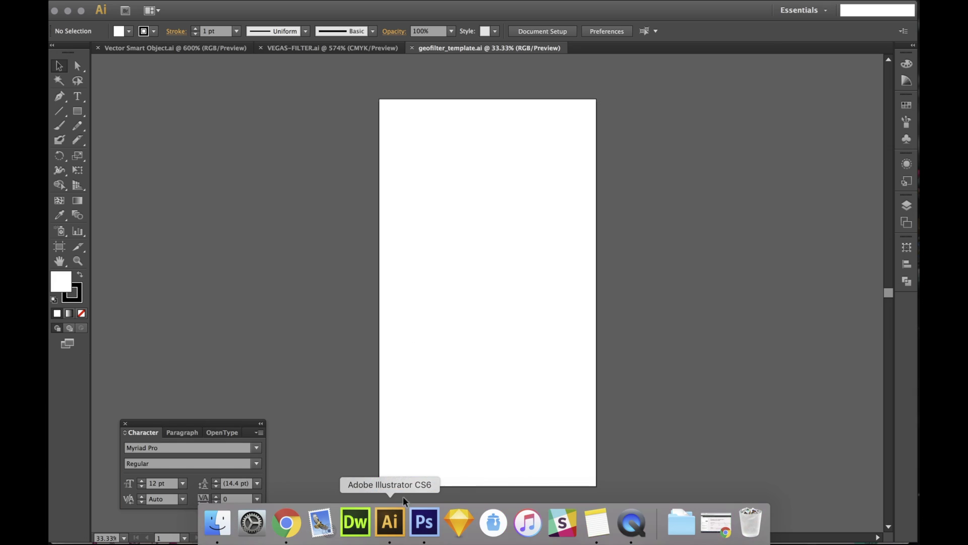
In VEGAS-FILTER.ai, set the 04.28.17 date's stroke to None
click(348, 50)
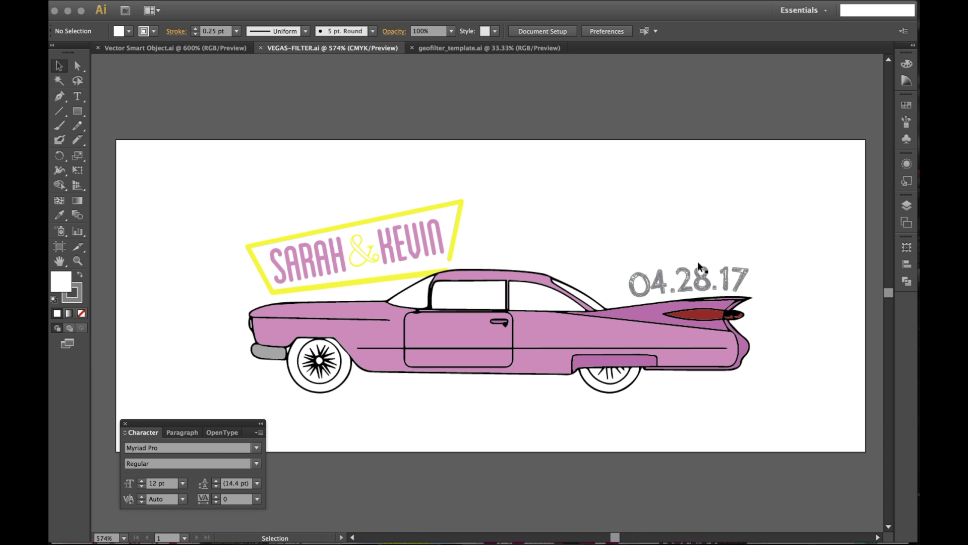
click(698, 277)
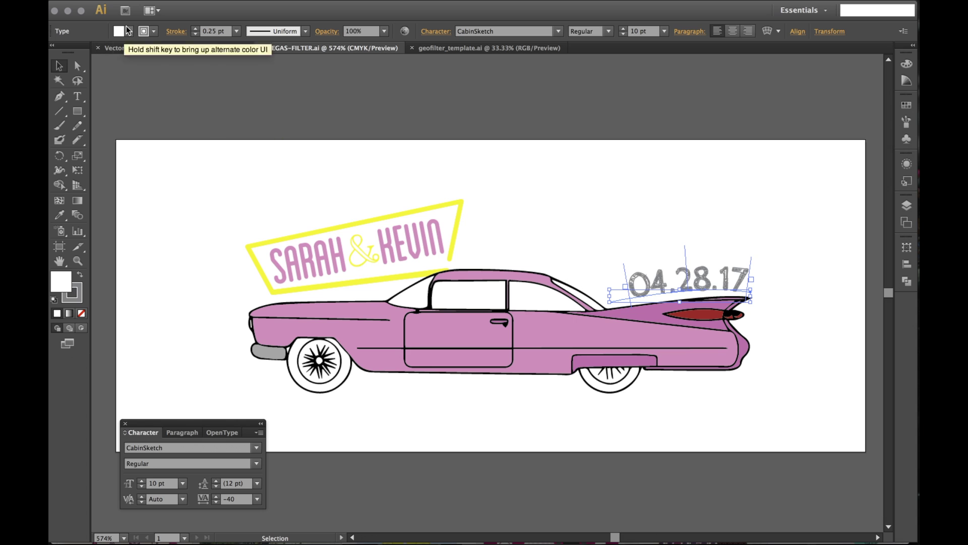
click(78, 300)
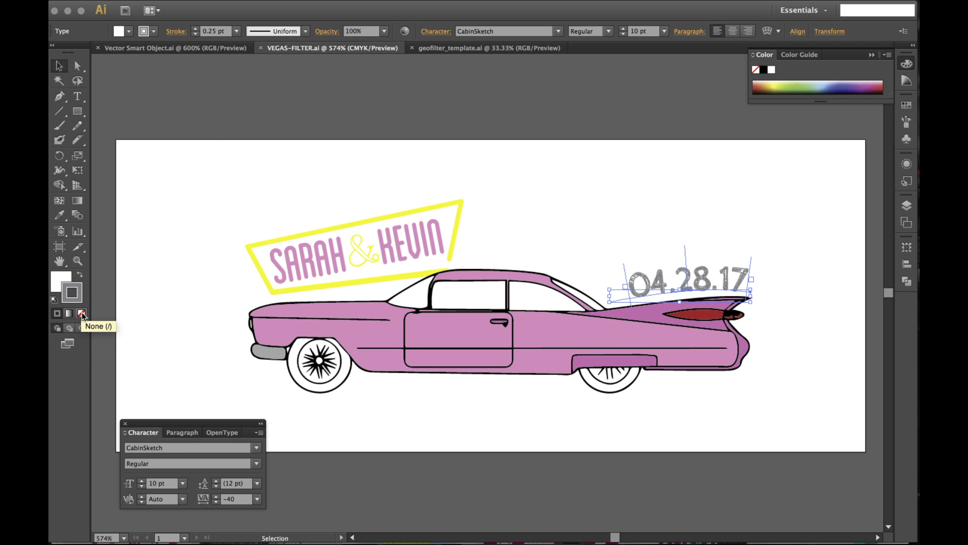
click(81, 313)
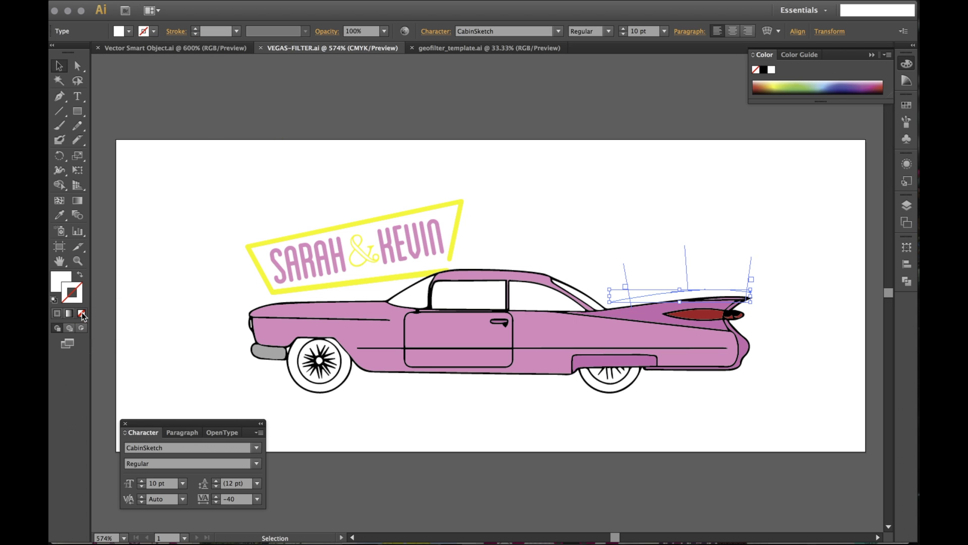
click(162, 197)
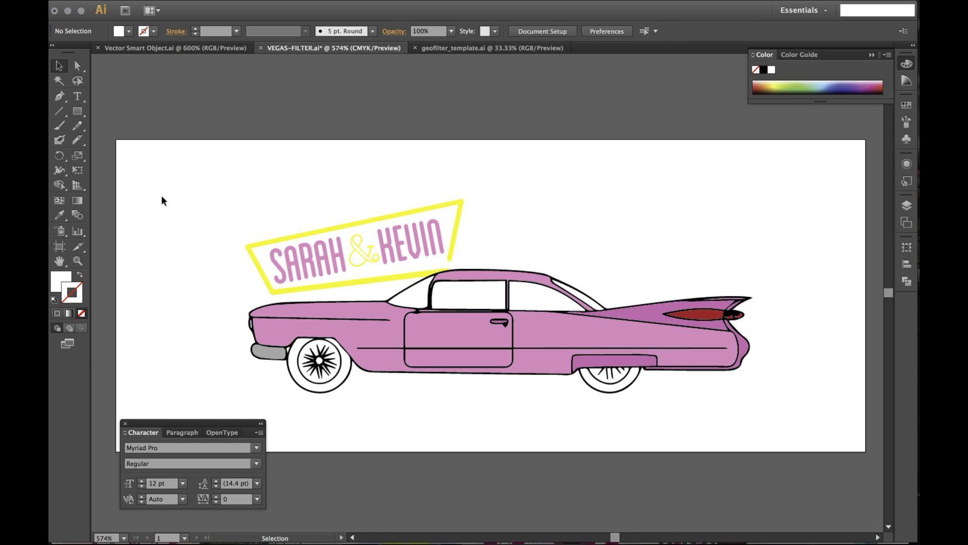
Select all of the pink Cadillac artwork and copy it for Photoshop
mouse_move(456, 529)
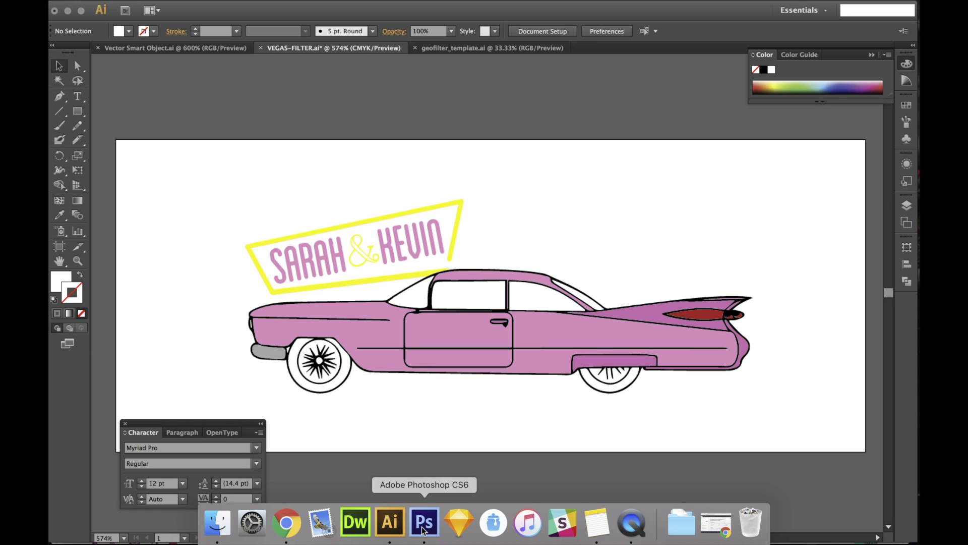
key(super+a)
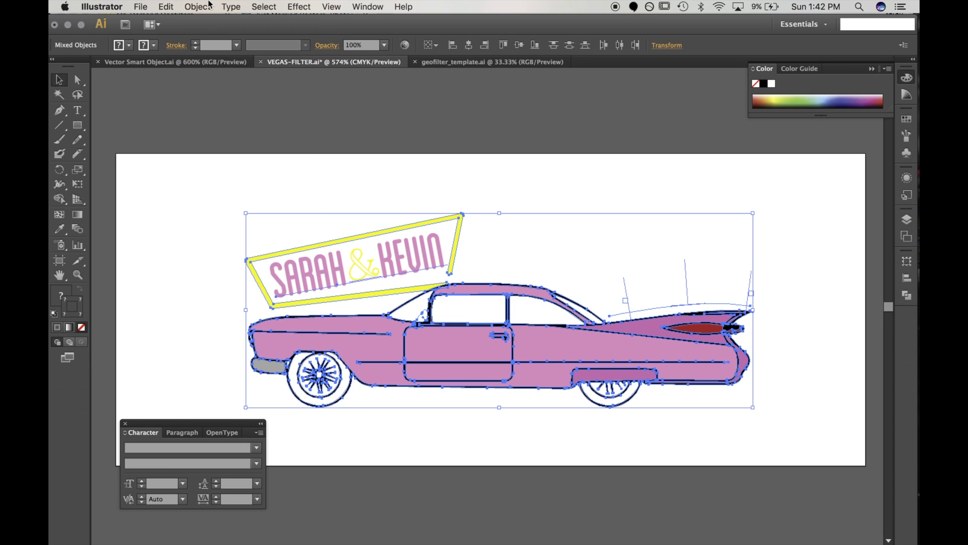
click(166, 7)
click(185, 61)
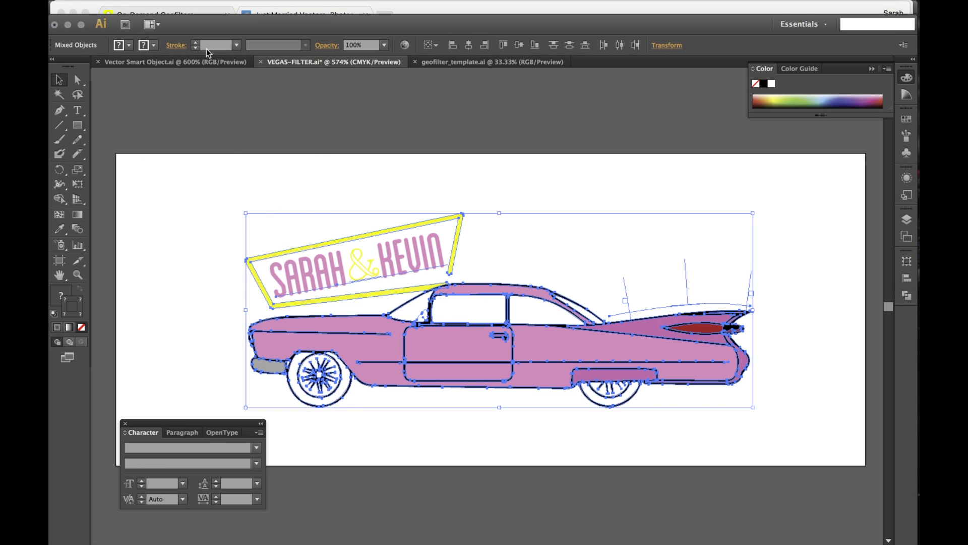
click(432, 527)
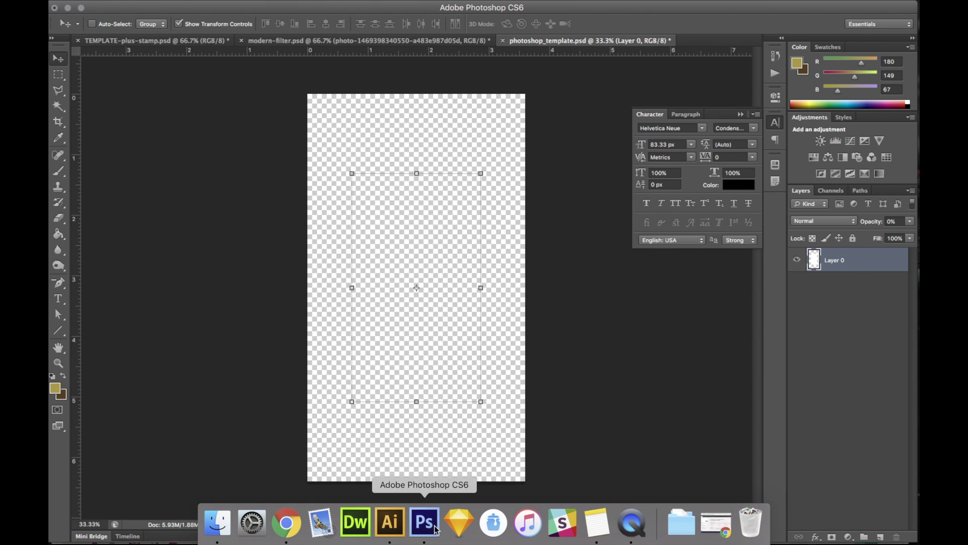
Paste the Cadillac artwork as a Smart Object, scale it proportionally to about 169%, and move it to the canvas bottom
key(super+v)
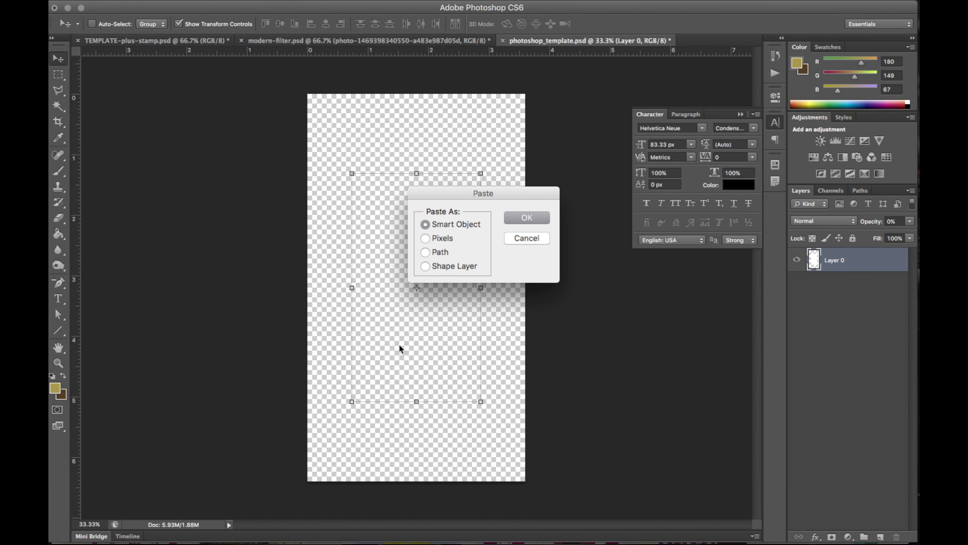
key(Return)
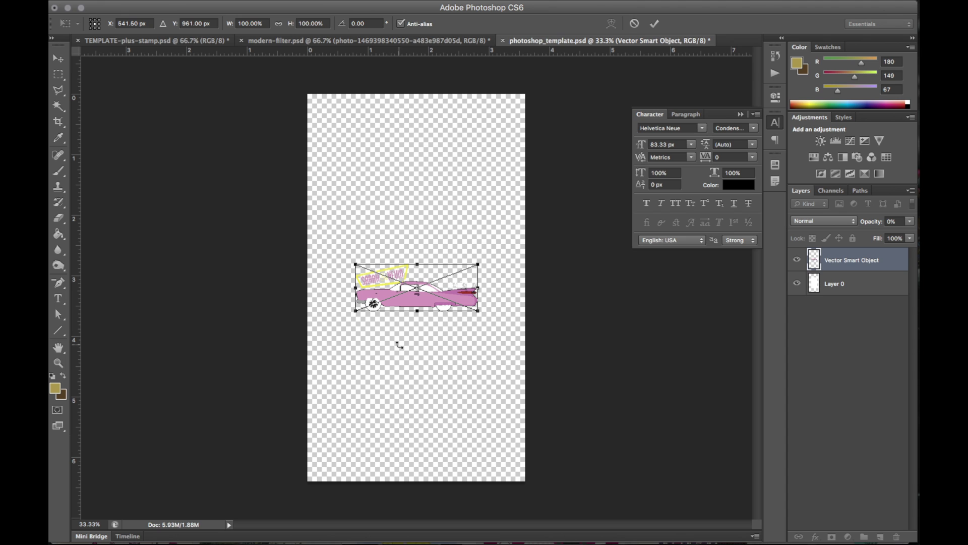
click(278, 23)
drag(478, 264, 521, 247)
drag(356, 311, 311, 331)
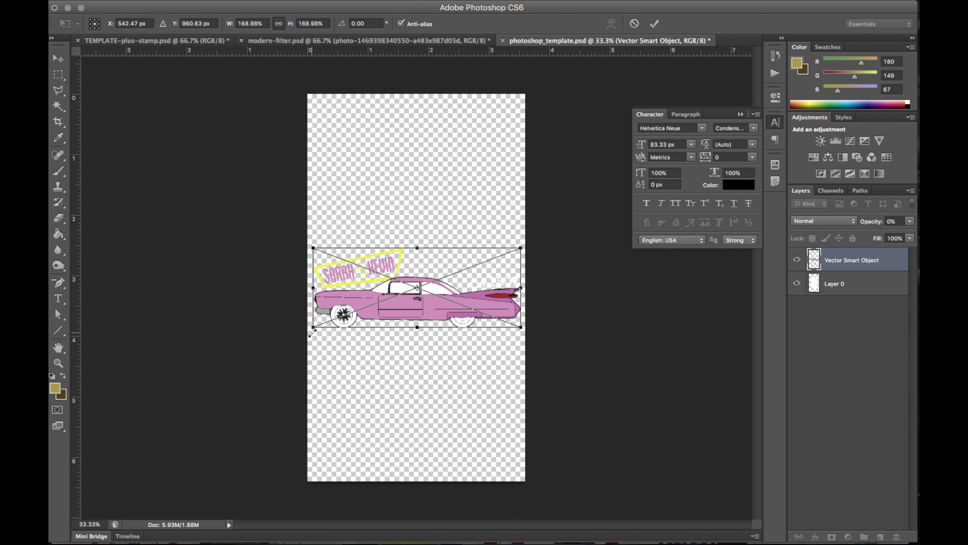
key(Return)
drag(561, 266, 565, 409)
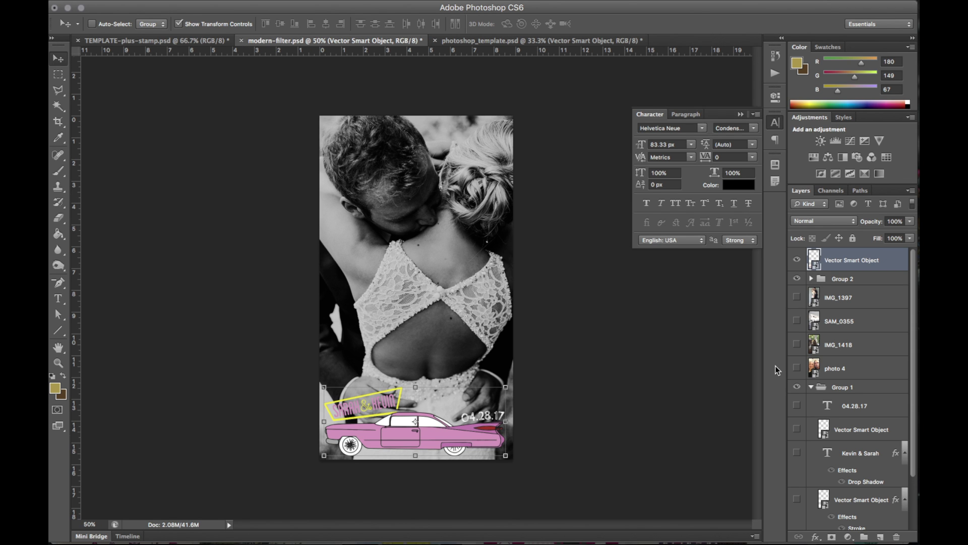
Collapse Group 1, show the photo 4, IMG_1418, SAM_0355 and IMG_1397 layers, then swap Vector Smart Object for Group 2
click(810, 387)
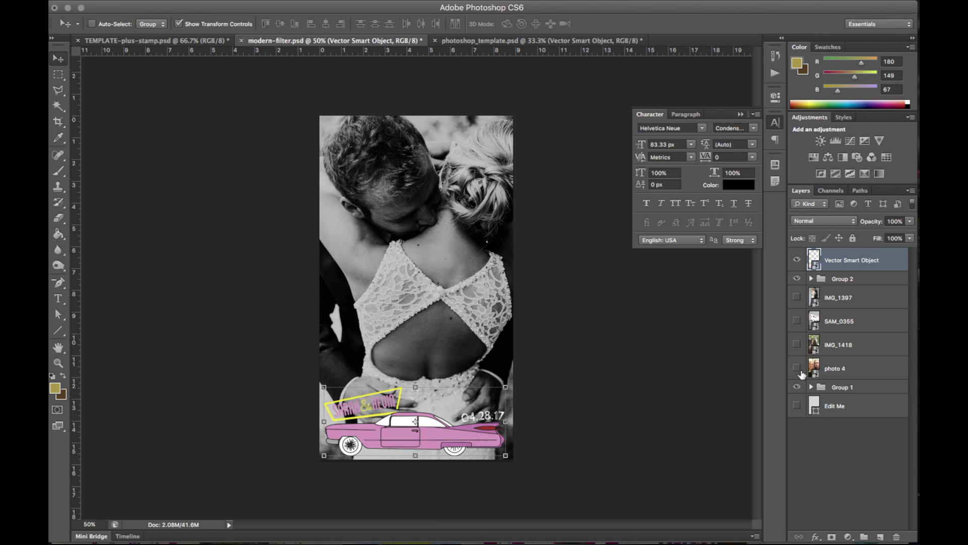
click(796, 368)
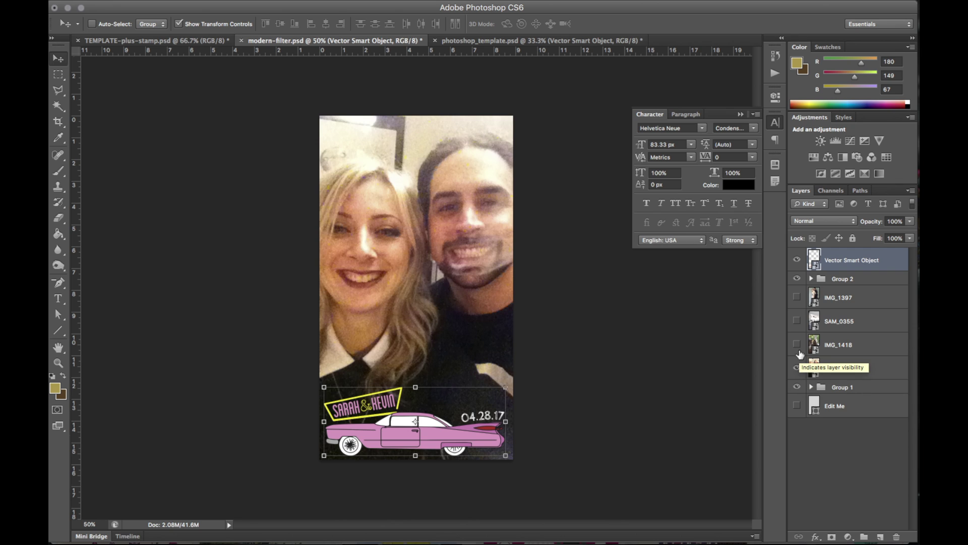
click(798, 345)
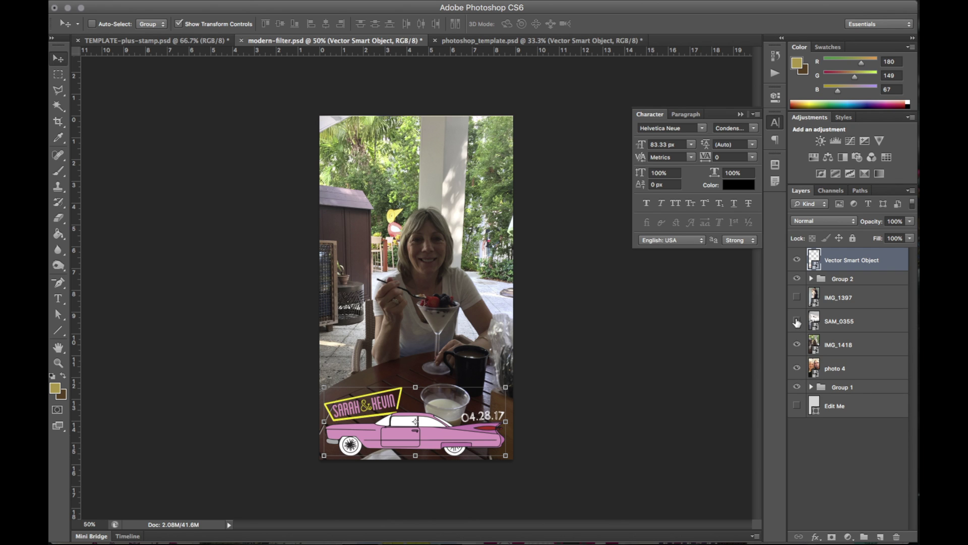
click(797, 322)
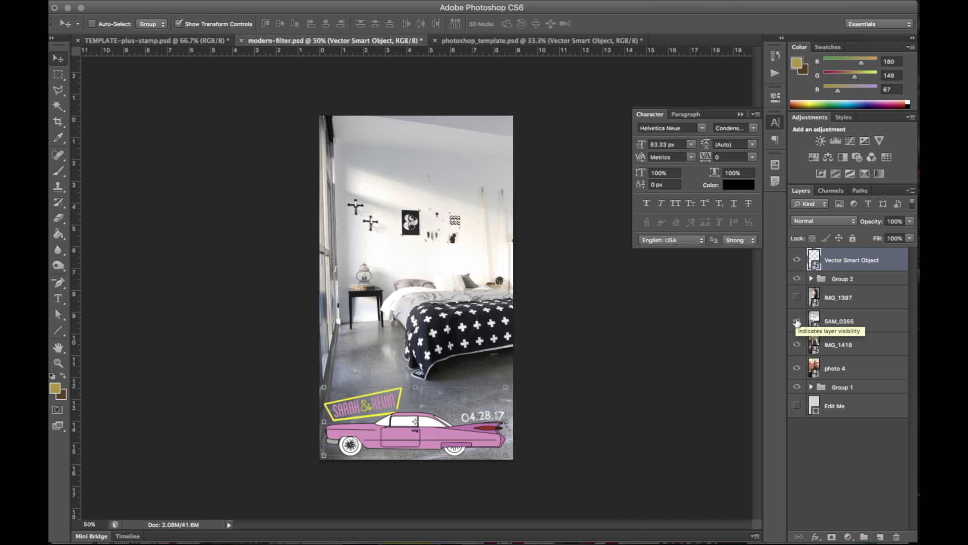
click(798, 299)
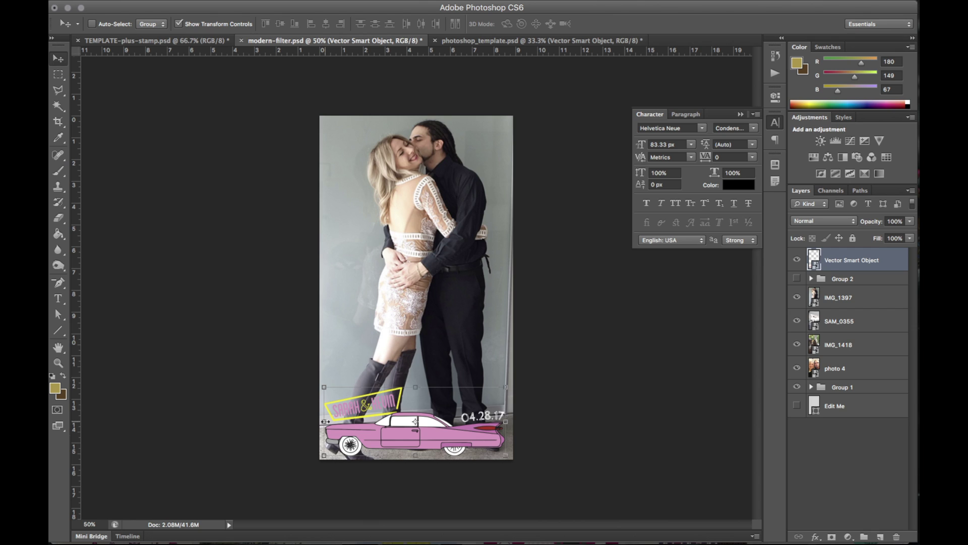
click(797, 259)
click(796, 278)
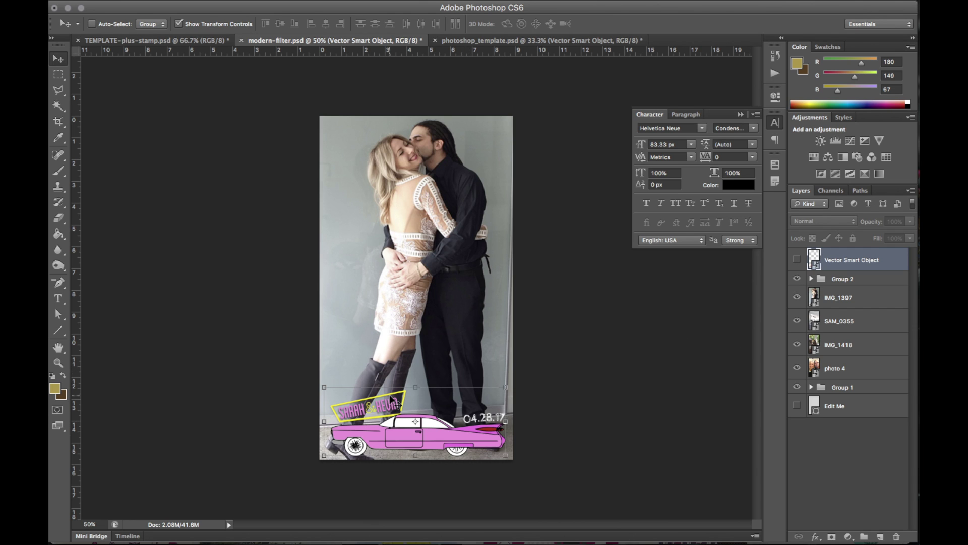
Compare the Vector Smart Object and Group 2 stamps, keep only Group 2 visible, and zoom out
scroll(390, 397, up, 4)
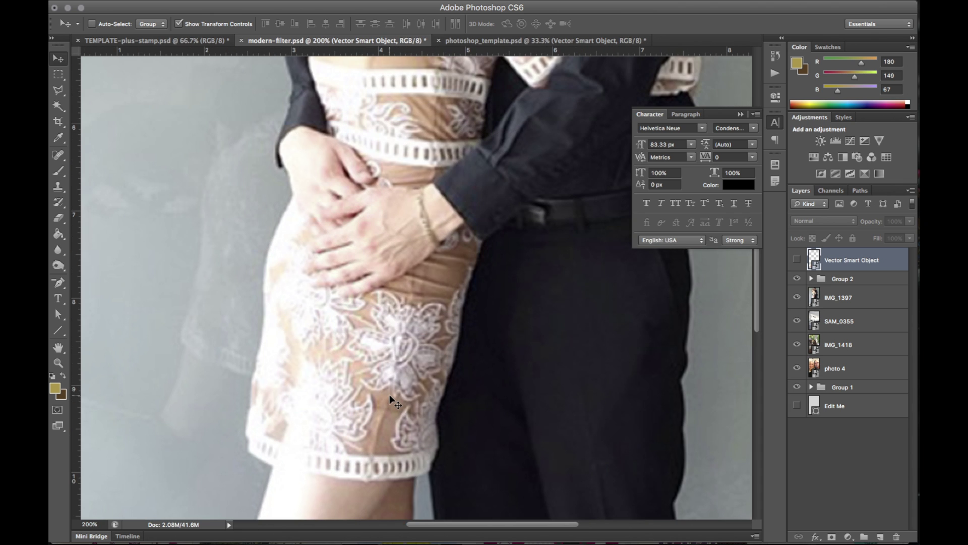
scroll(389, 395, down, 6)
scroll(390, 395, left, 3)
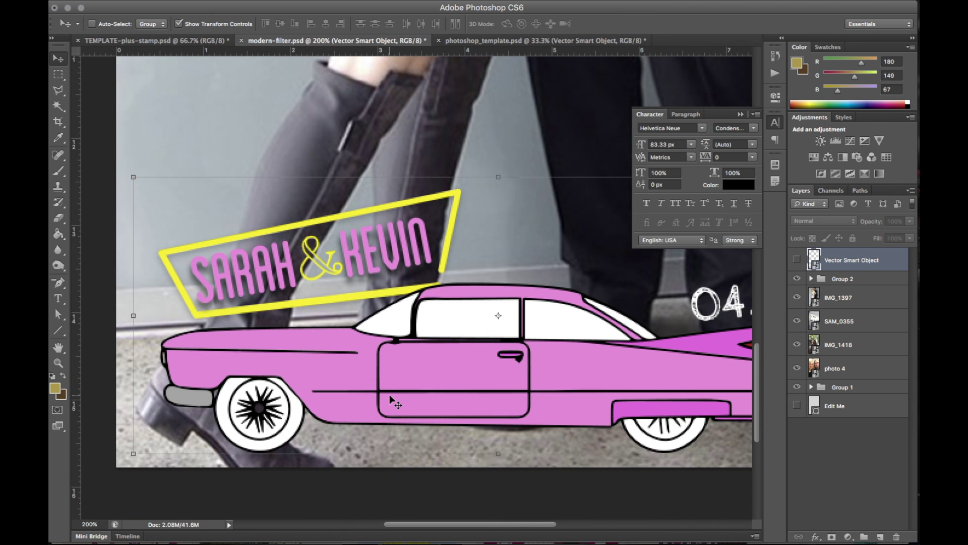
click(797, 278)
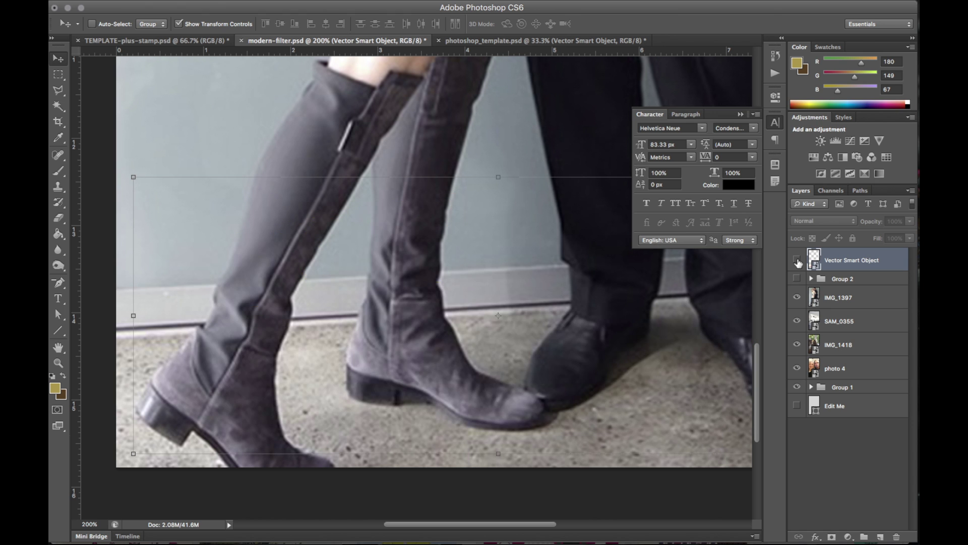
click(796, 260)
click(797, 261)
click(796, 279)
key(super+minus)
key(super+minus)
key(super+minus)
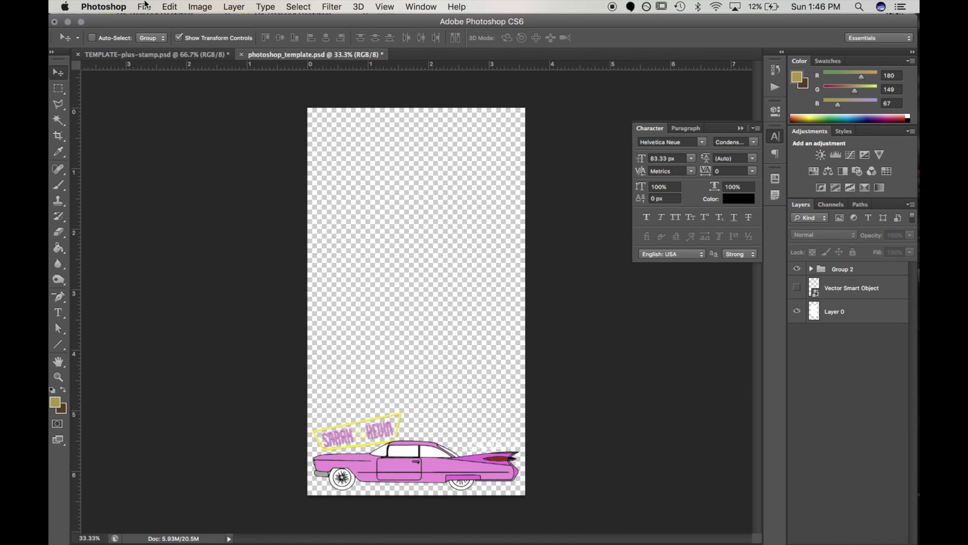
Export the geofilter as a PNG through File > Save for Web
click(145, 6)
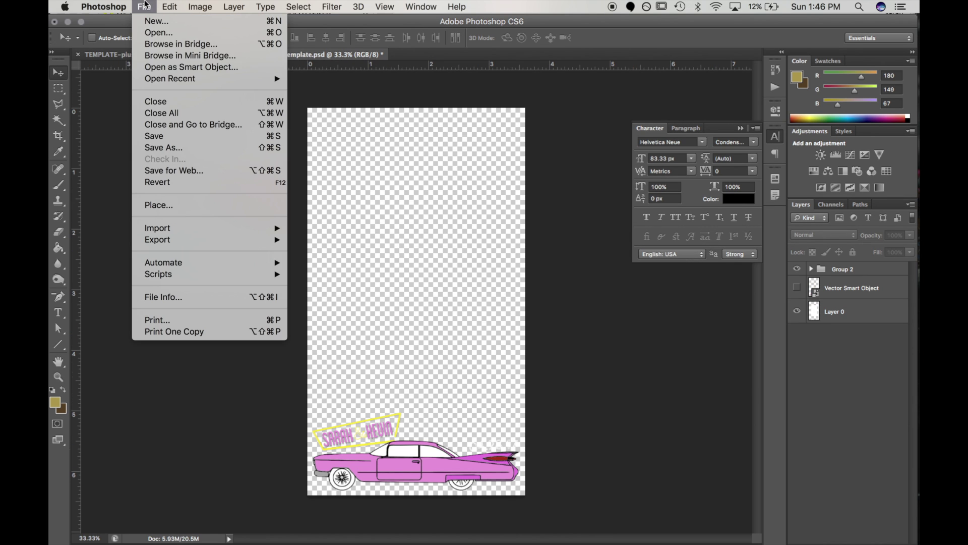
click(166, 171)
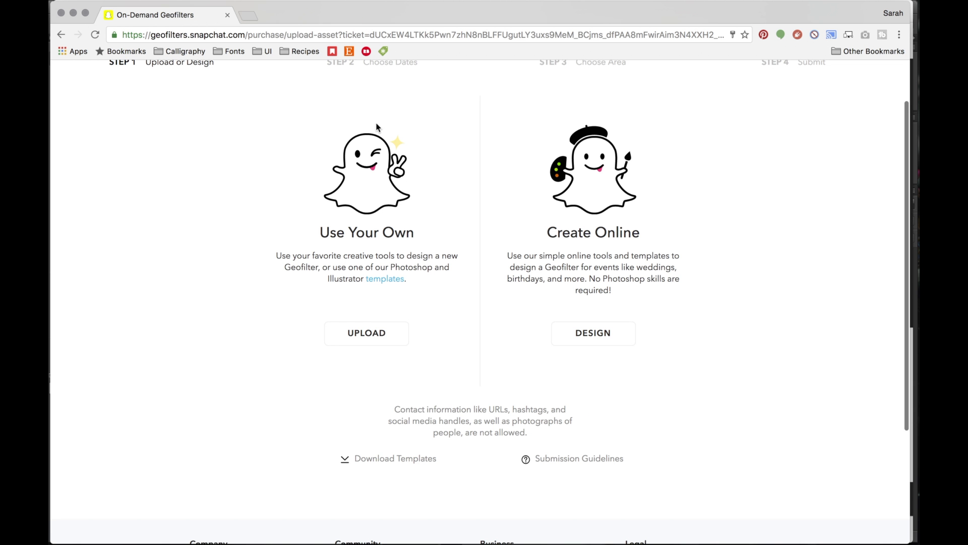
Upload wedding-filter.png as your own design and dismiss the upload tips popup
click(384, 333)
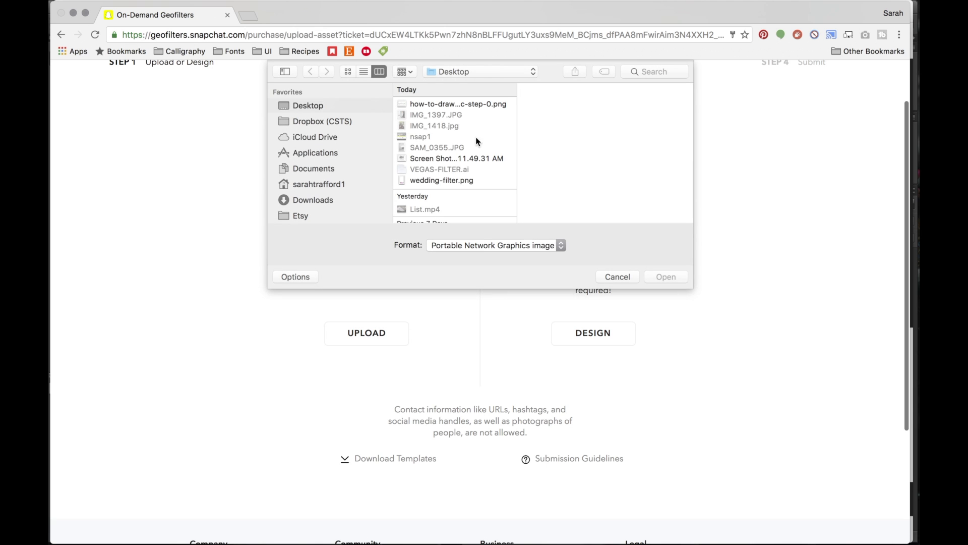
click(459, 180)
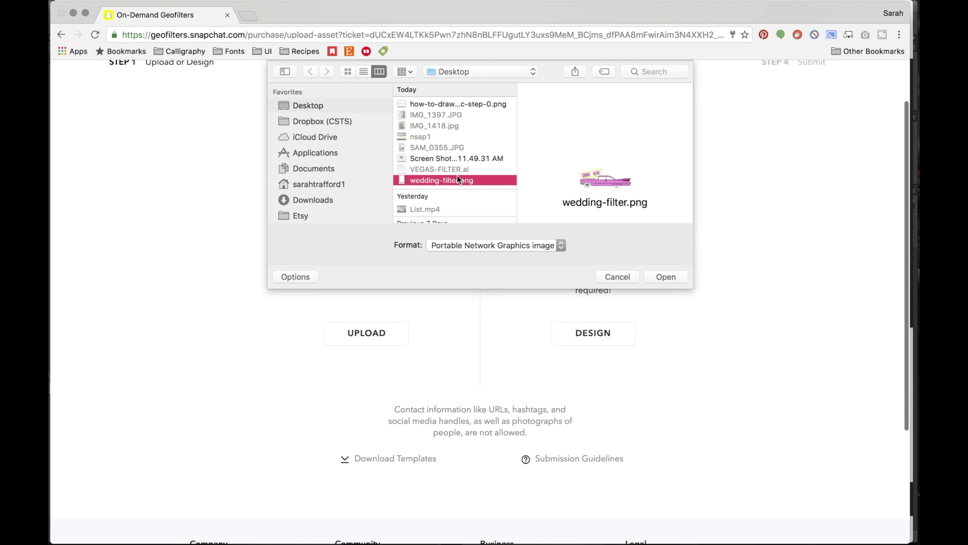
click(671, 278)
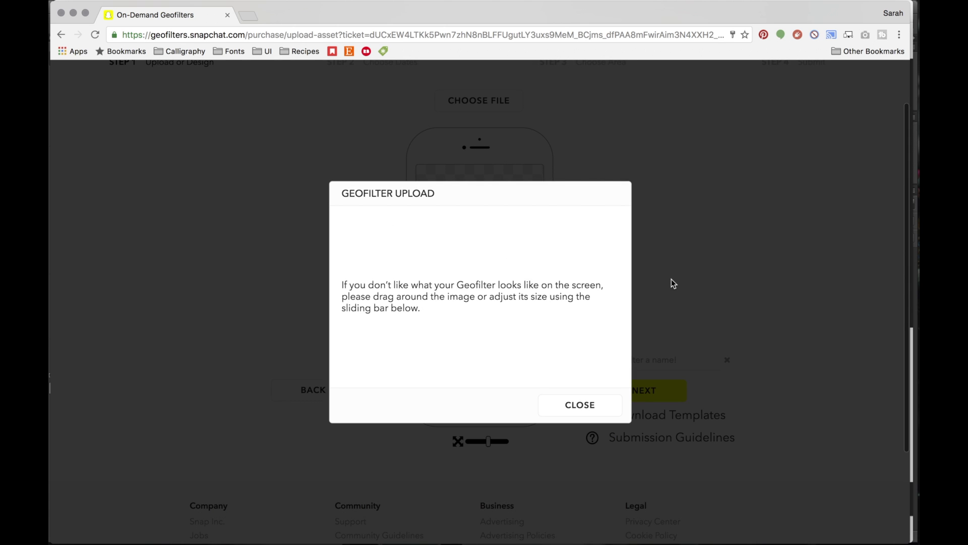
click(580, 404)
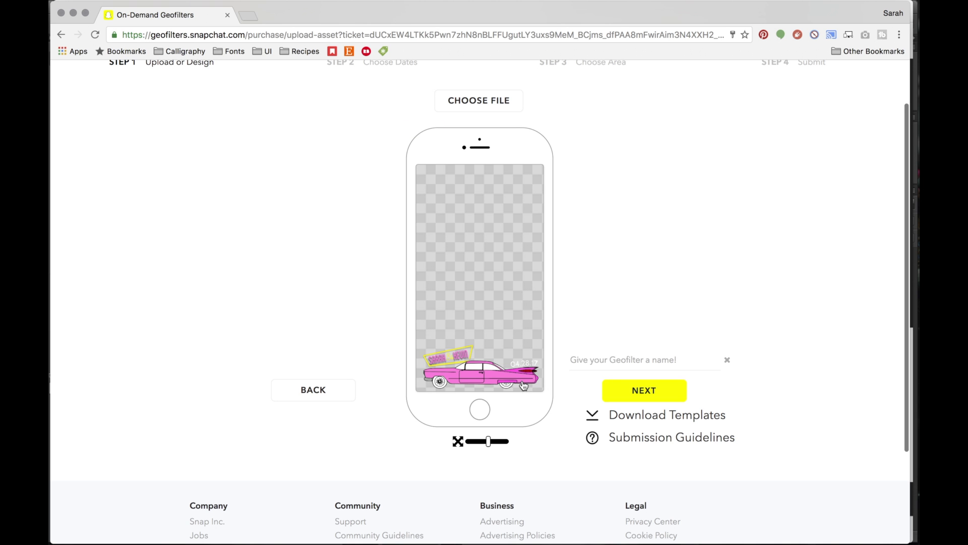
Name the geofilter with the couple's names and open the Submission Guidelines
click(592, 360)
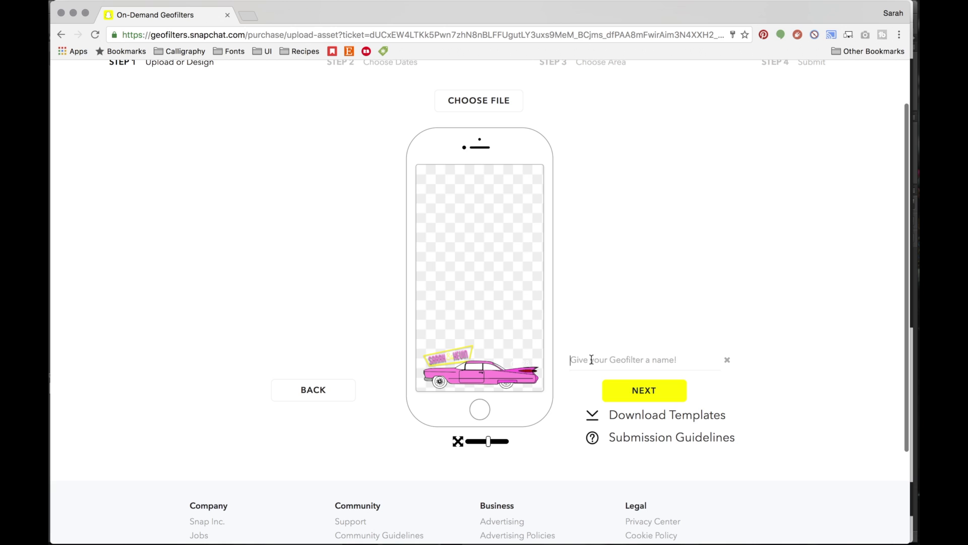
text(Sarah and K)
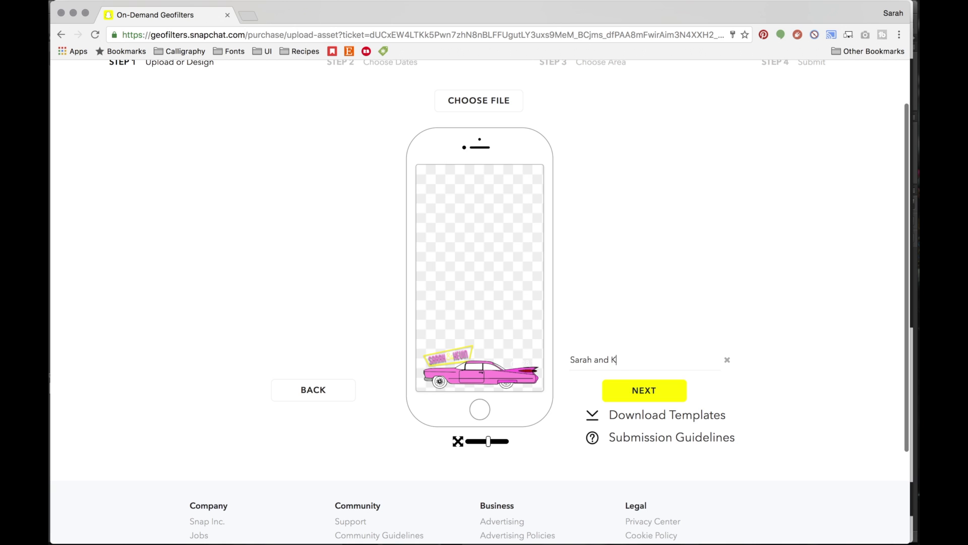
text(evin)
click(661, 439)
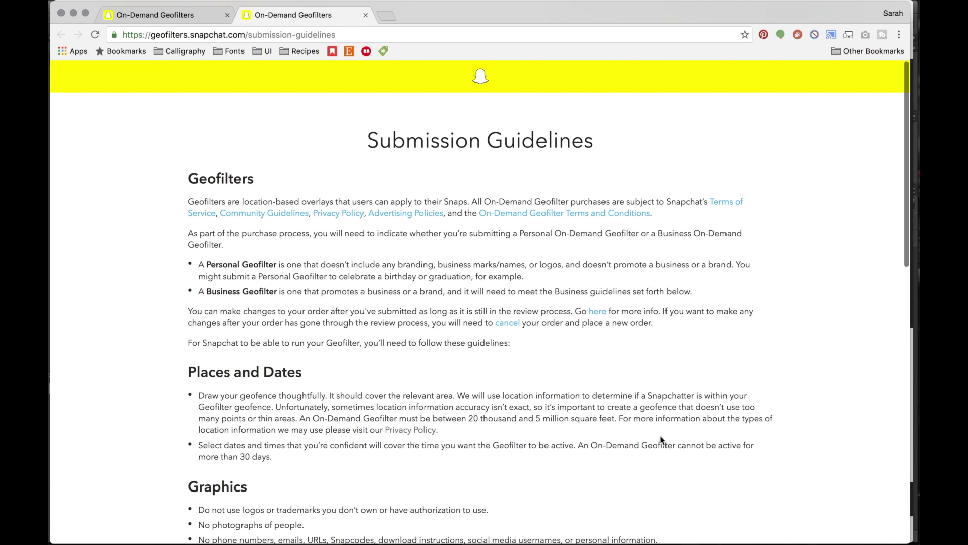
Find the 1080px width requirement under Submission Tips, then return to the upload tab
scroll(662, 439, down, 5)
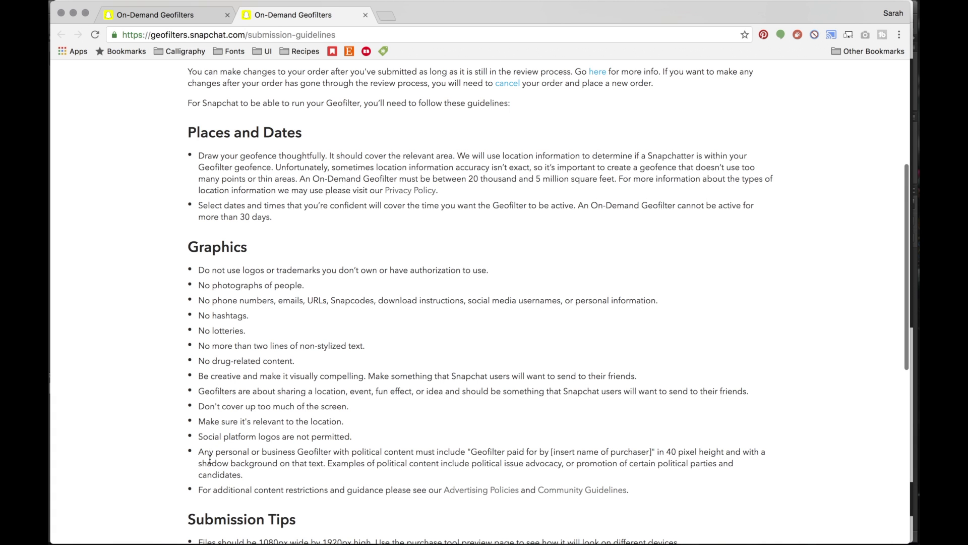
scroll(213, 419, down, 5)
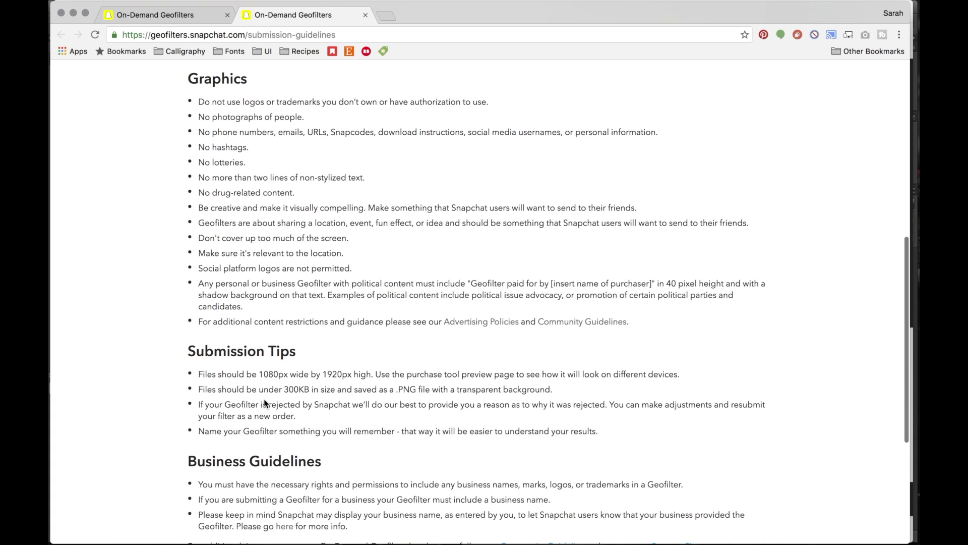
double_click(284, 372)
key(super+1)
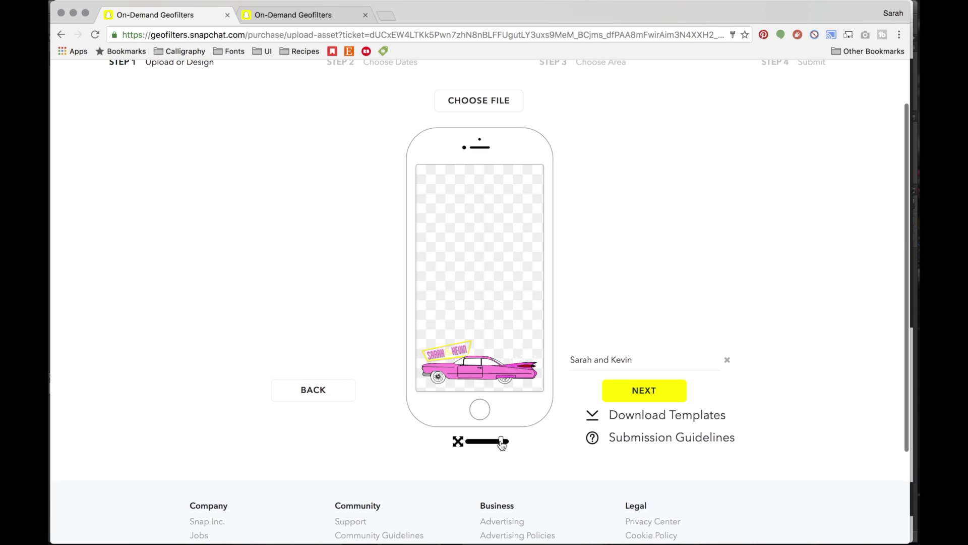
Schedule the geofilter for 01/26/2017, 4:00–8:00 PM EST, and continue to the area map
click(672, 391)
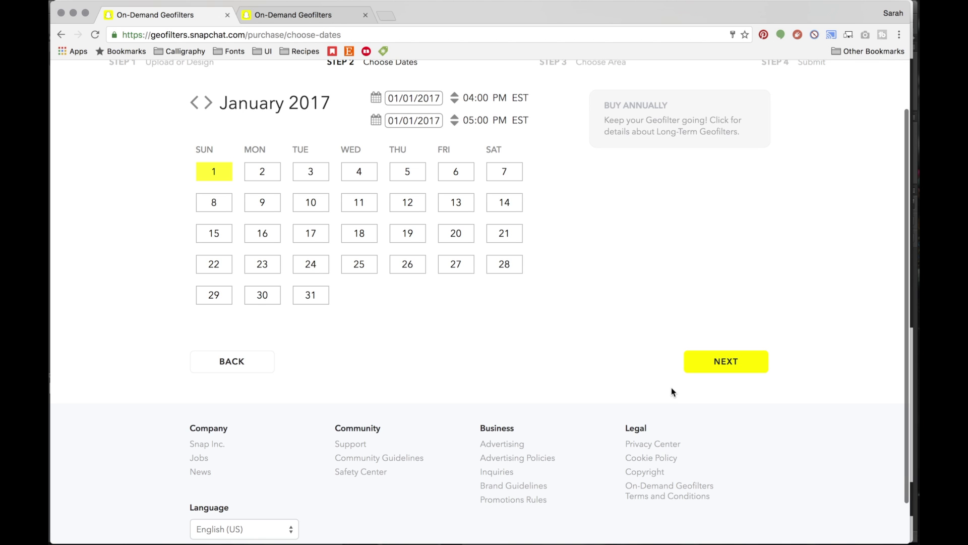
scroll(567, 291, up, 3)
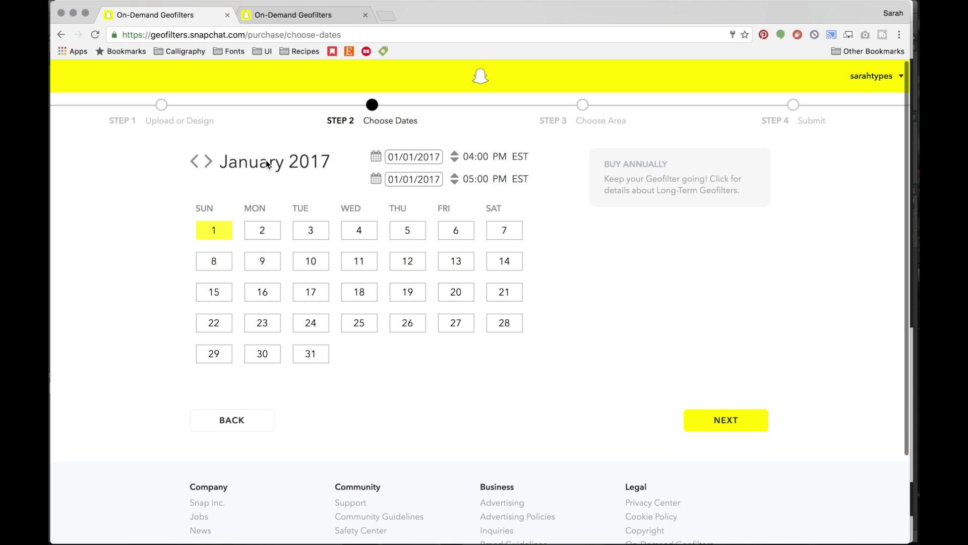
click(210, 162)
click(210, 163)
click(209, 162)
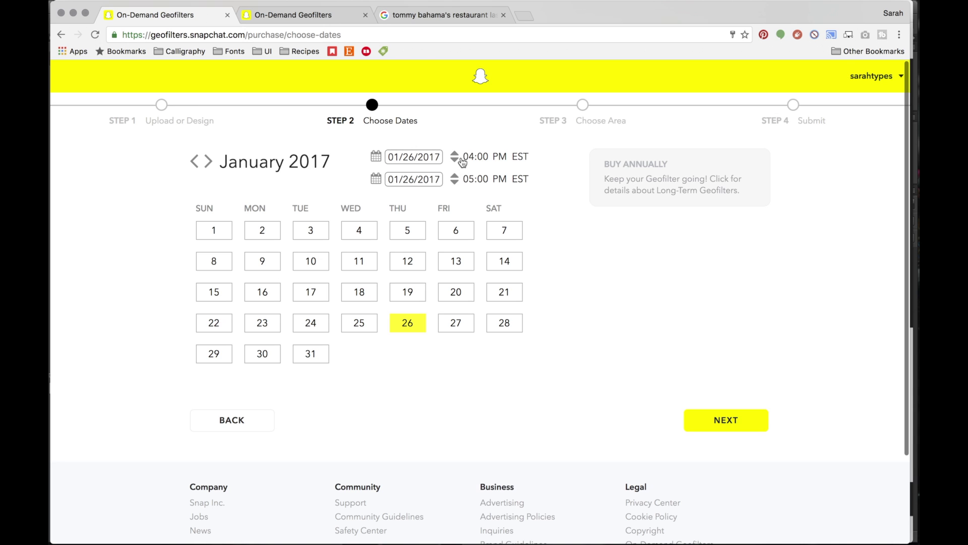
click(456, 175)
click(455, 175)
click(720, 417)
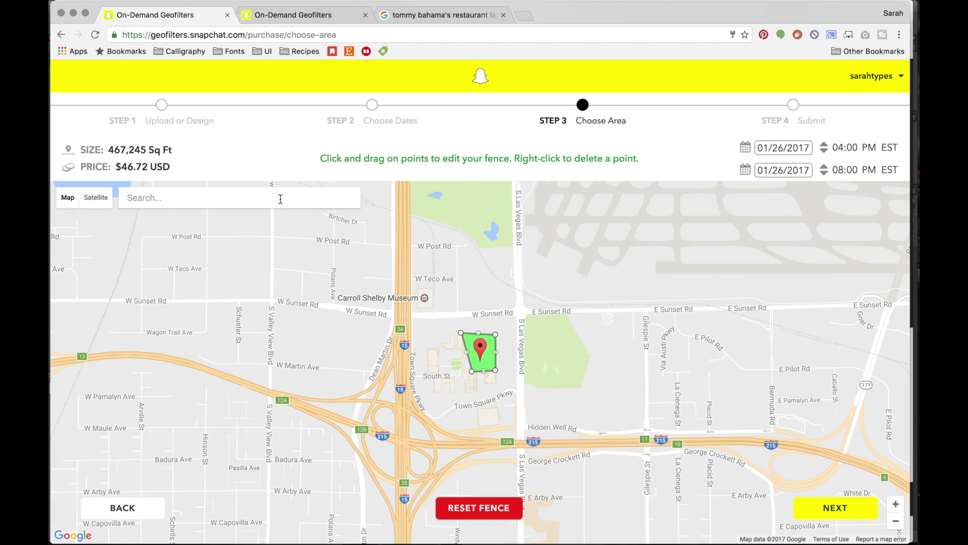
Search the map for the Town Square venue address and zoom in on the fence
key(super+v)
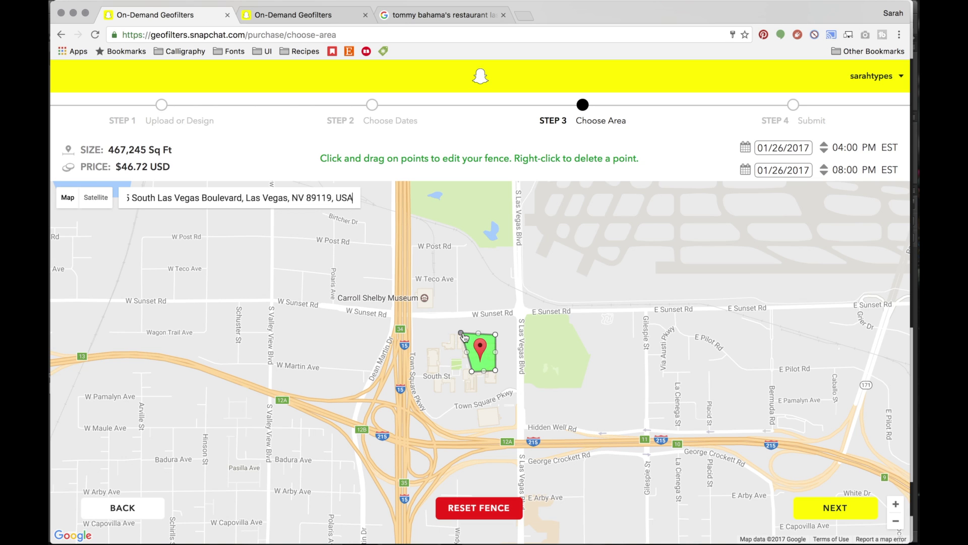
drag(460, 333, 466, 338)
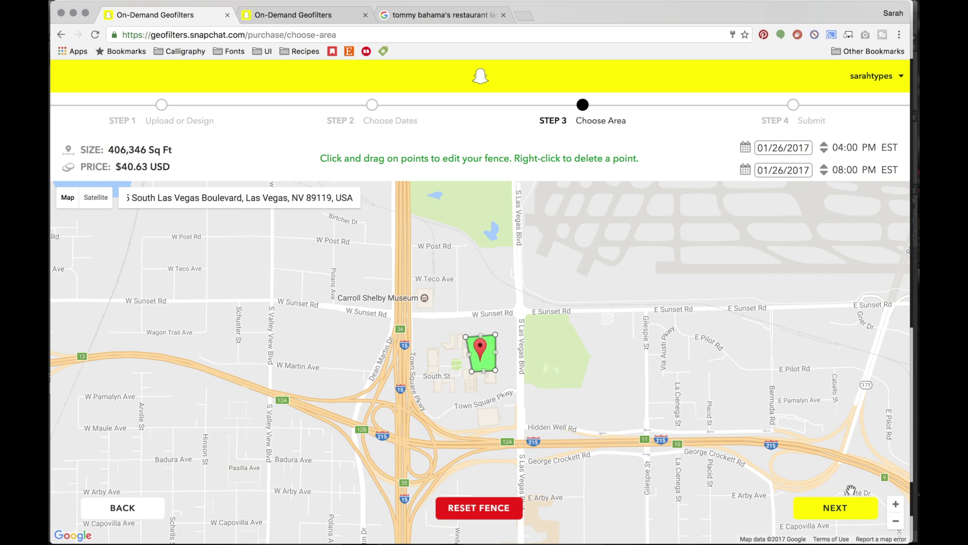
click(896, 503)
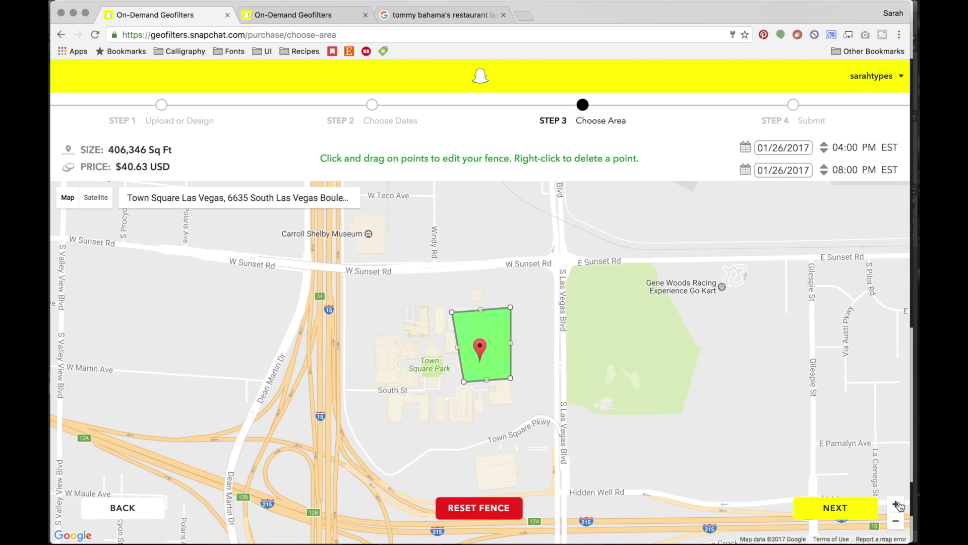
click(896, 504)
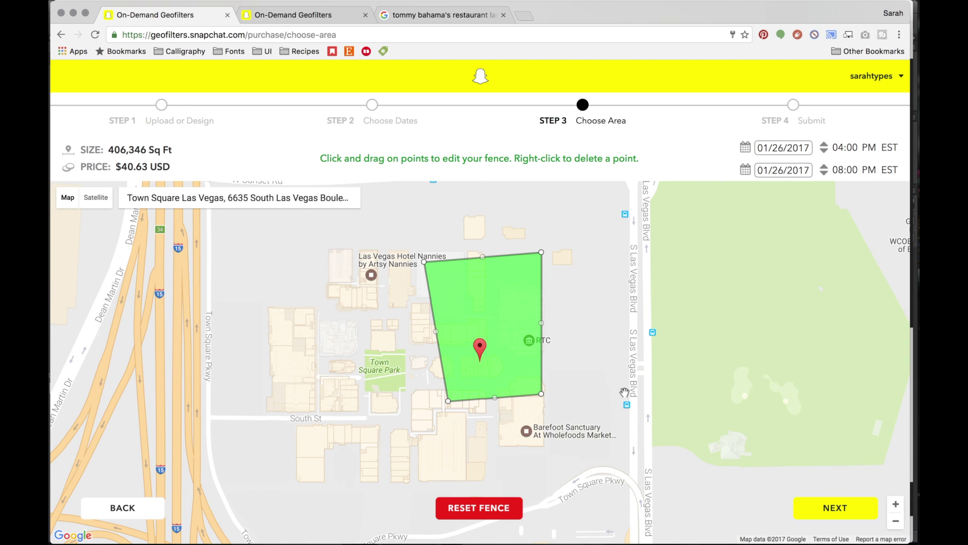
Reshape the fence into a small 88,762 sq ft rectangle and proceed to the $8.88 checkout
drag(541, 251, 527, 347)
drag(425, 266, 446, 344)
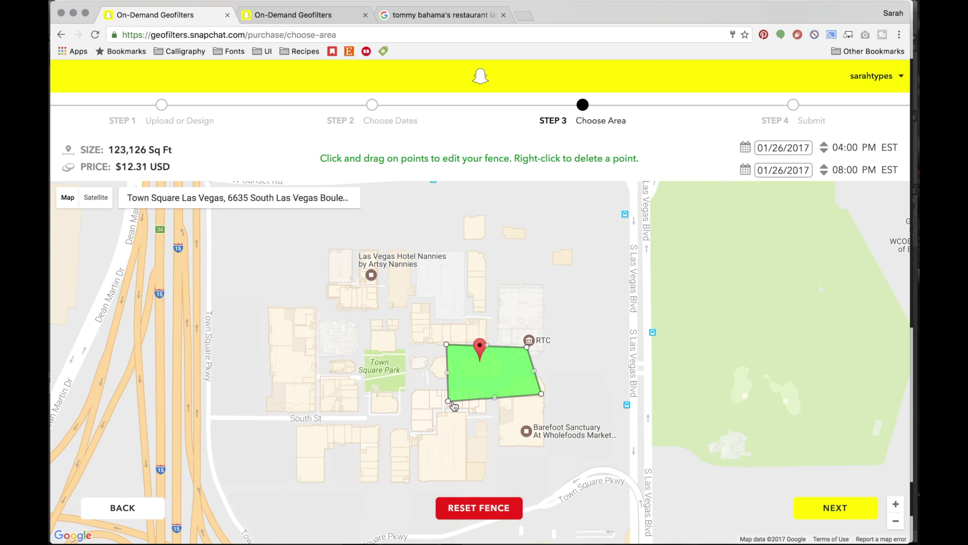
drag(453, 403, 447, 386)
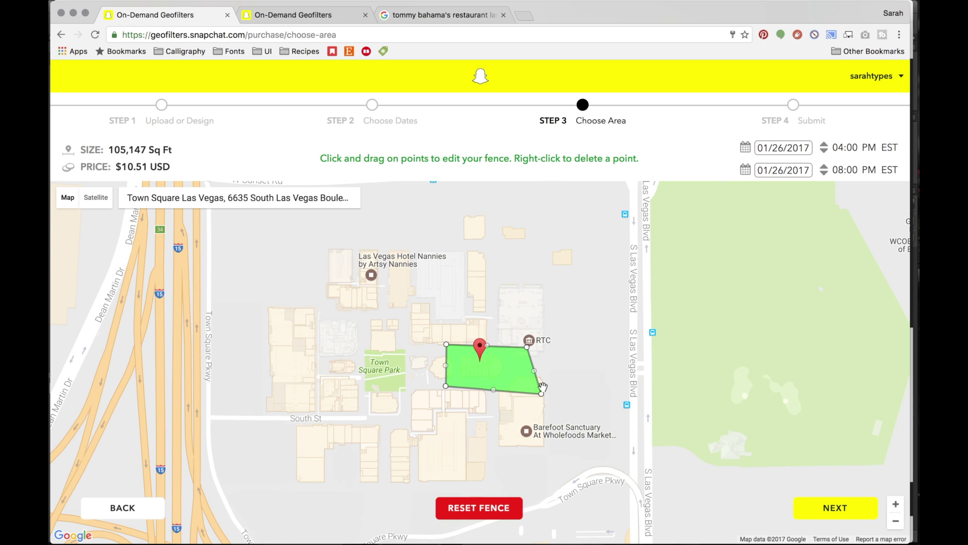
drag(541, 393, 528, 387)
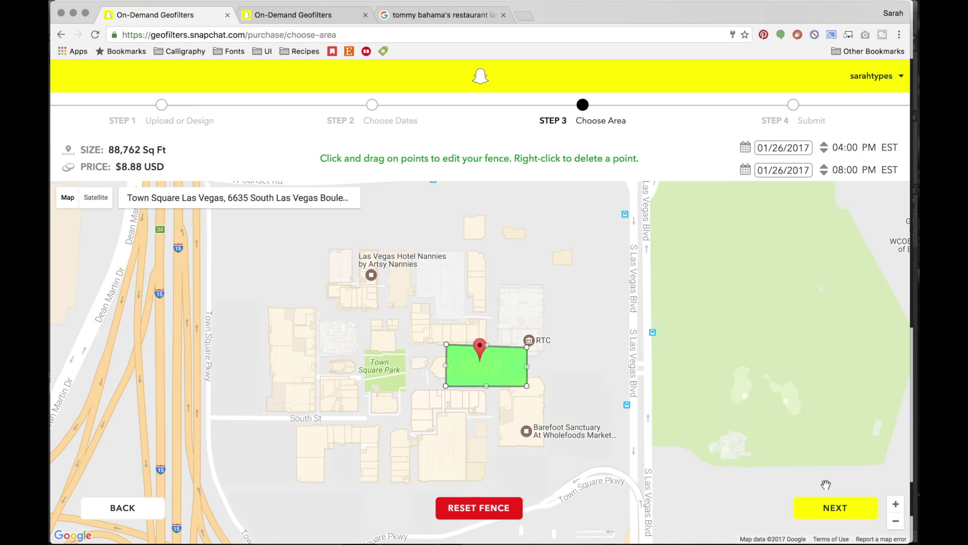
click(836, 509)
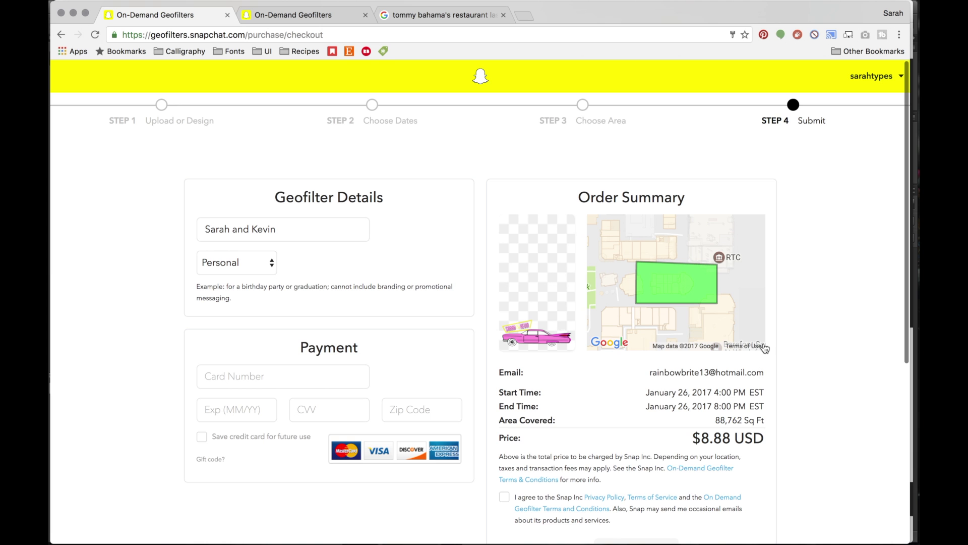
mouse_move(609, 5)
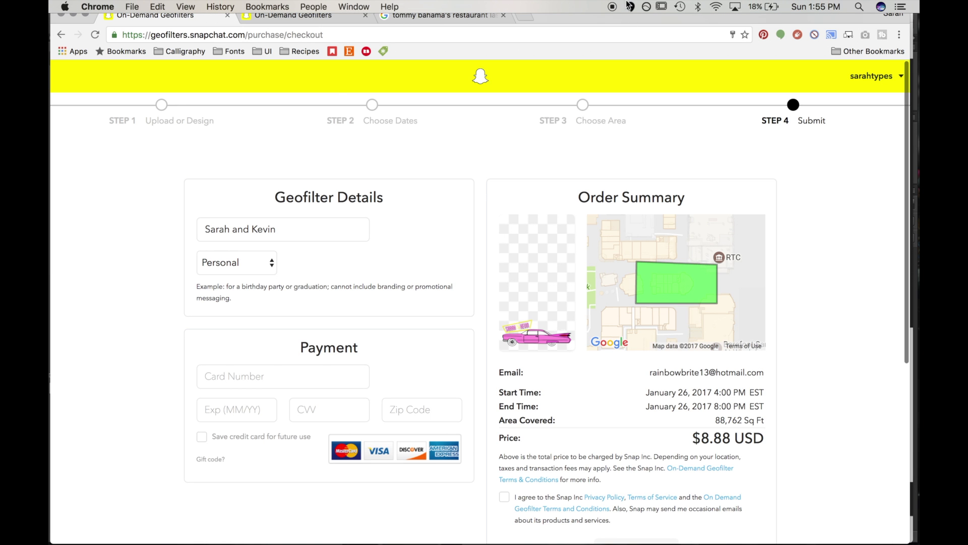